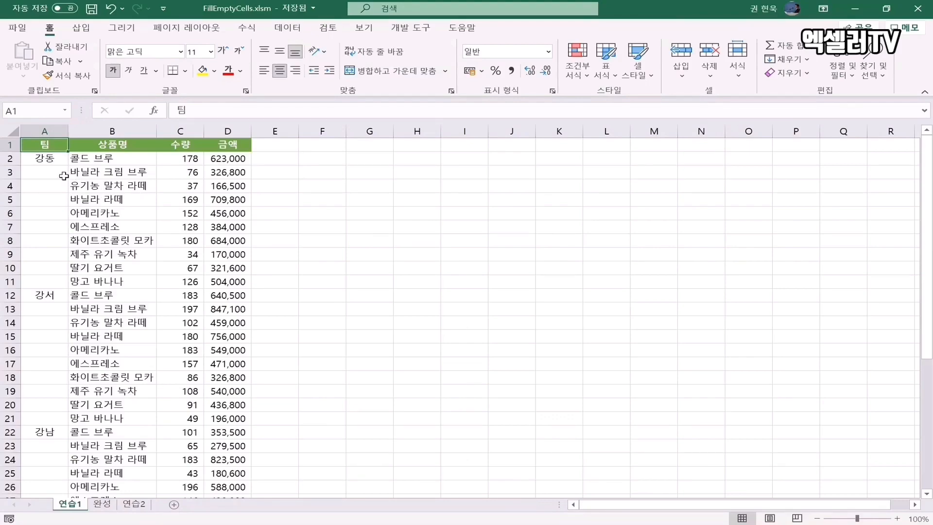
Step: Examine the 팀 column on sheet 연습1, looking over the blank cells beneath each team name down to row 41
scroll(53, 185, down, 6)
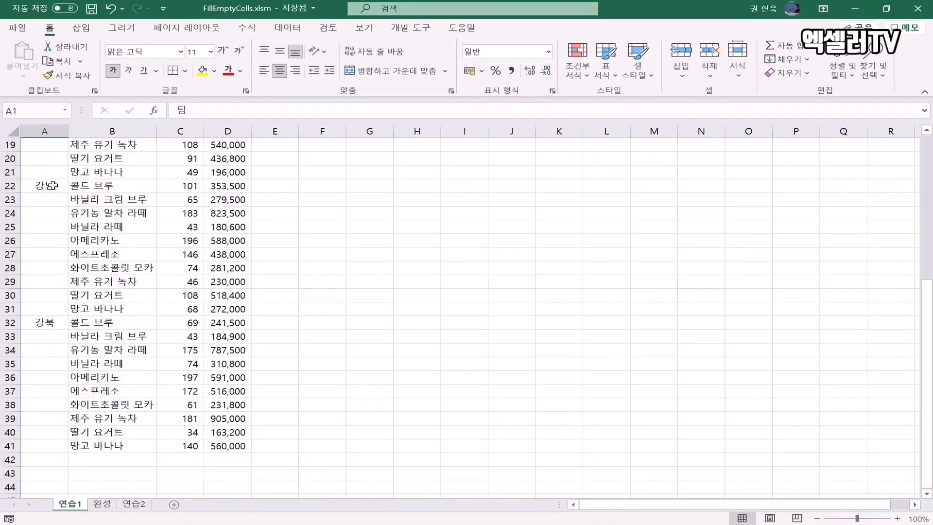
scroll(53, 186, up, 4)
scroll(53, 185, up, 2)
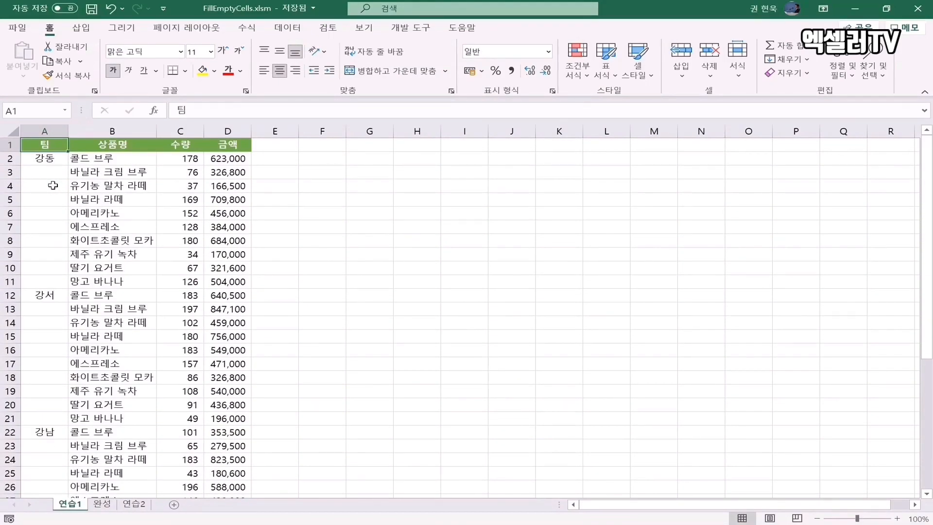
click(45, 174)
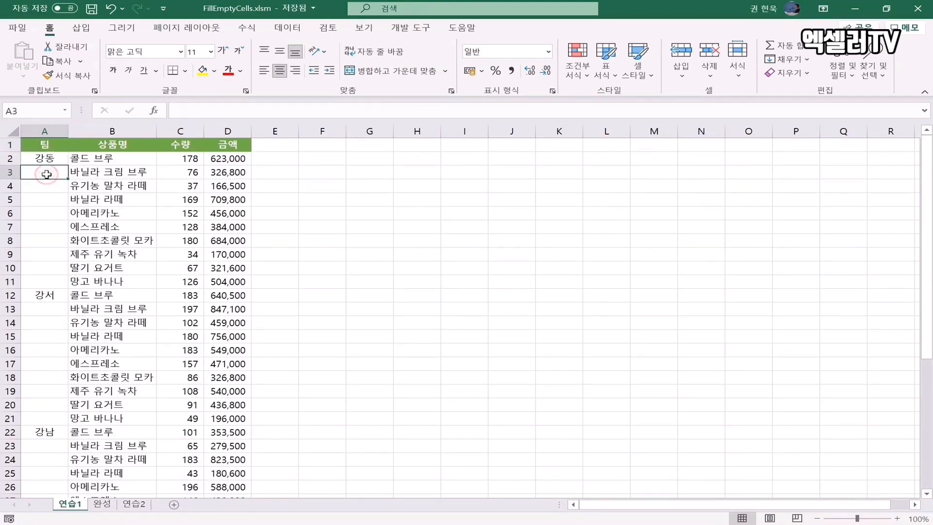
drag(47, 173, 37, 285)
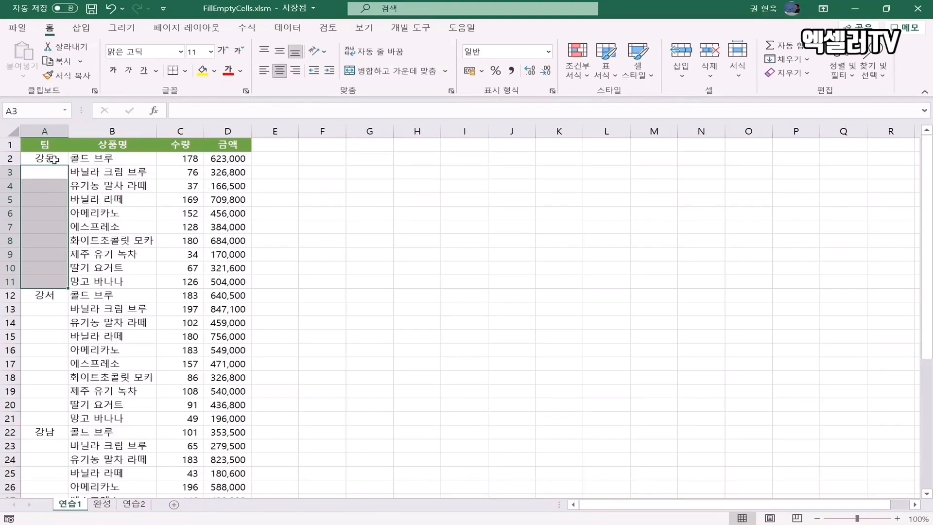
scroll(54, 171, down, 1)
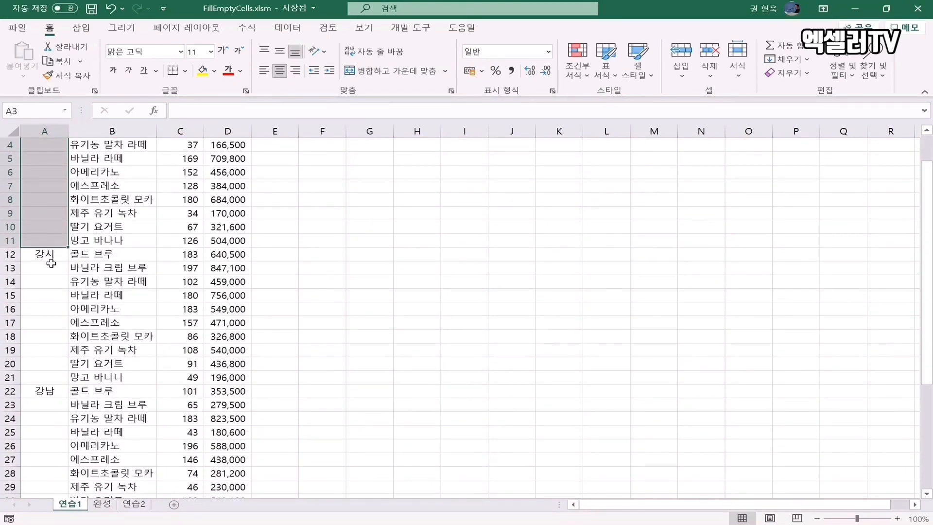
click(50, 267)
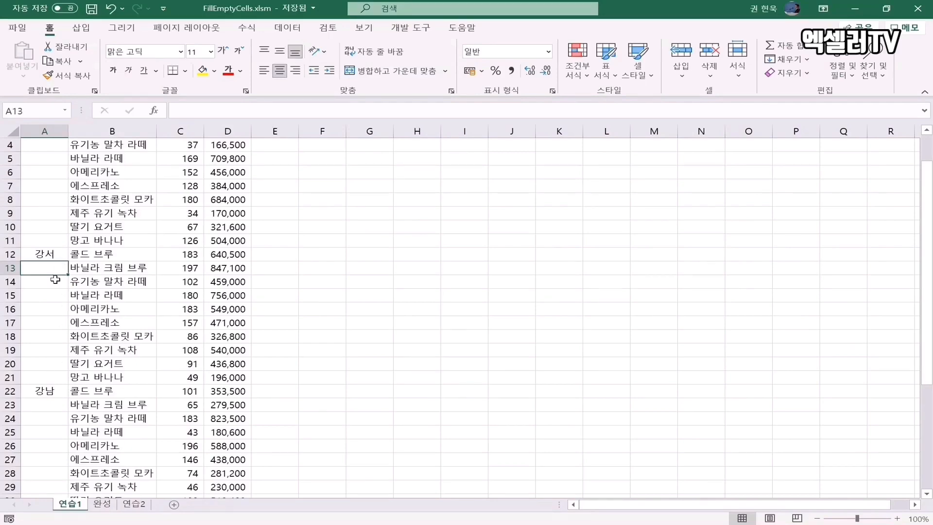
scroll(55, 279, down, 3)
scroll(55, 279, down, 2)
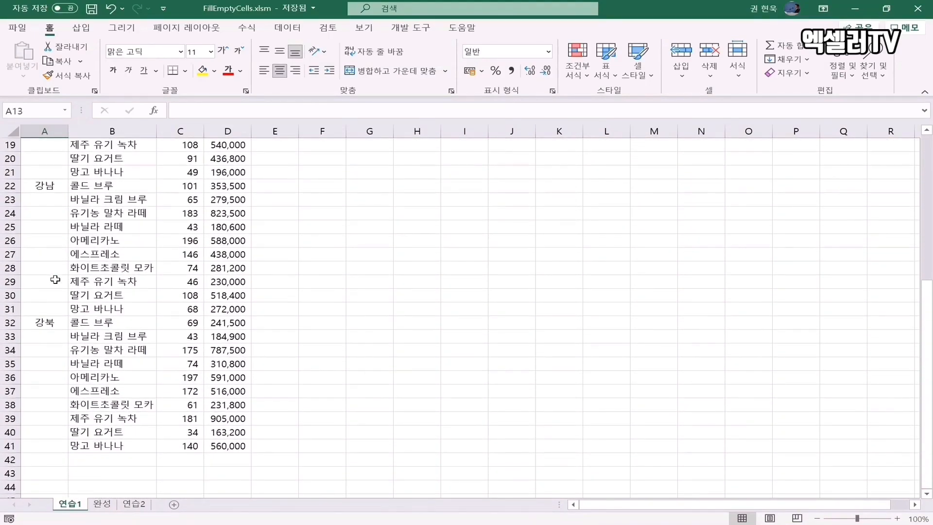
scroll(48, 338, up, 6)
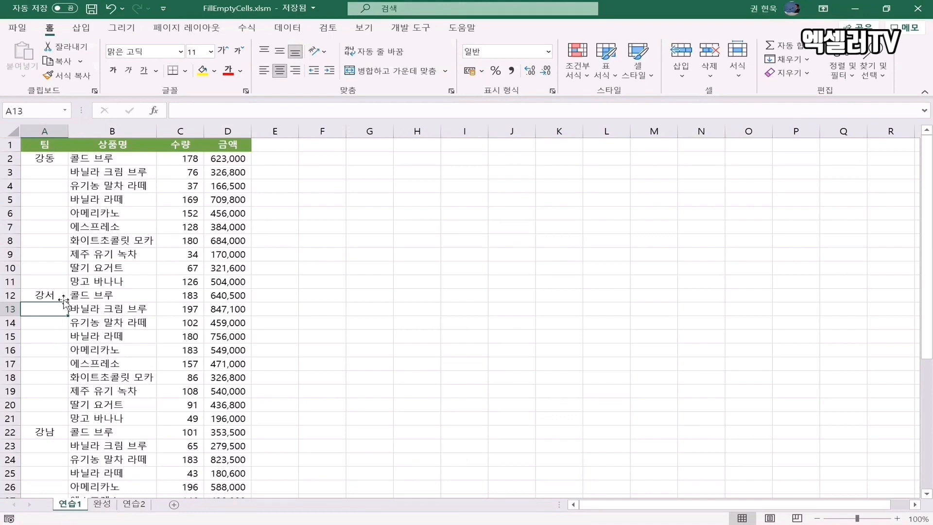
Step: Copy 강동 from A2 into the blank cells A3:A11
click(48, 161)
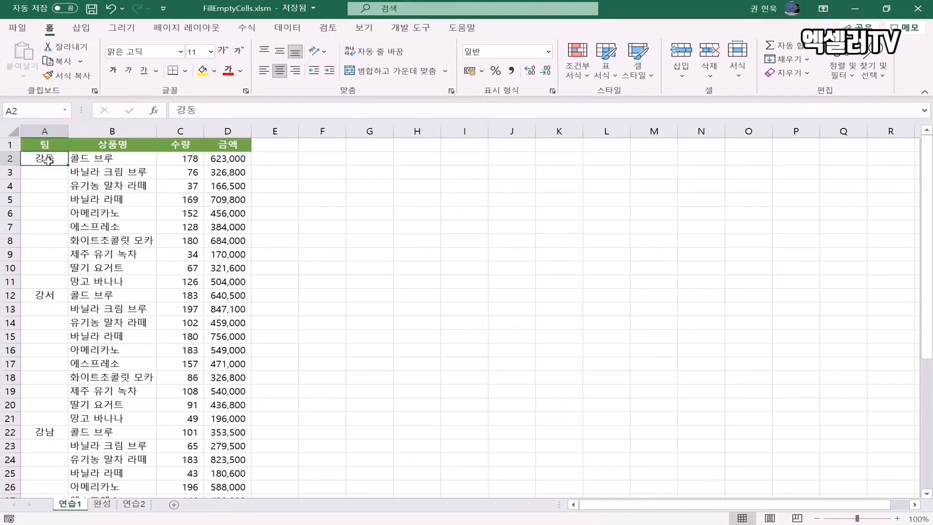
key(ctrl+c)
drag(51, 172, 45, 281)
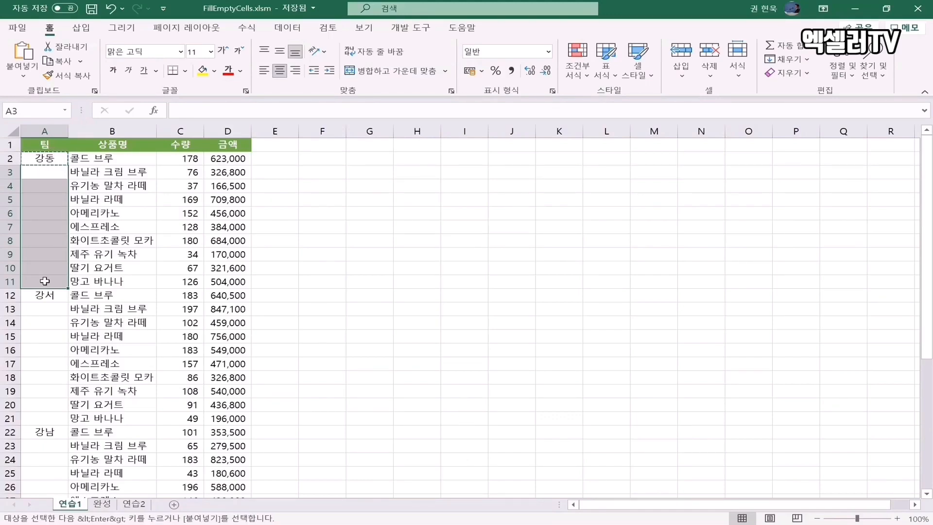
key(Return)
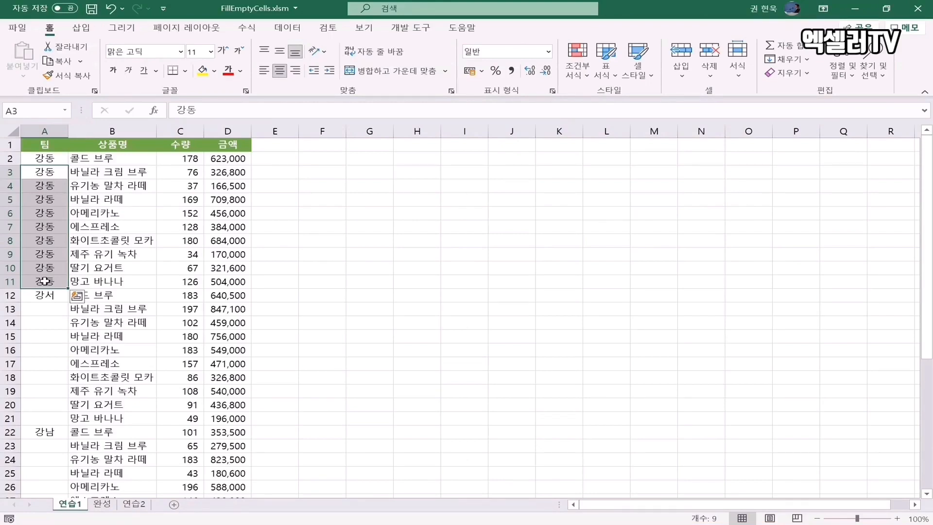
Step: Copy 강서 from A12 into the blank cells A13:A21
click(46, 295)
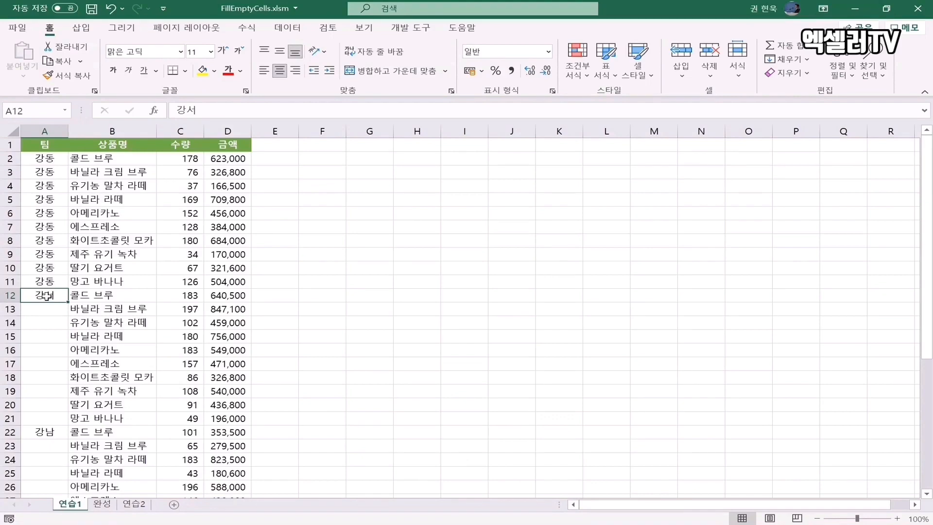
key(ctrl+c)
drag(45, 308, 34, 414)
key(Return)
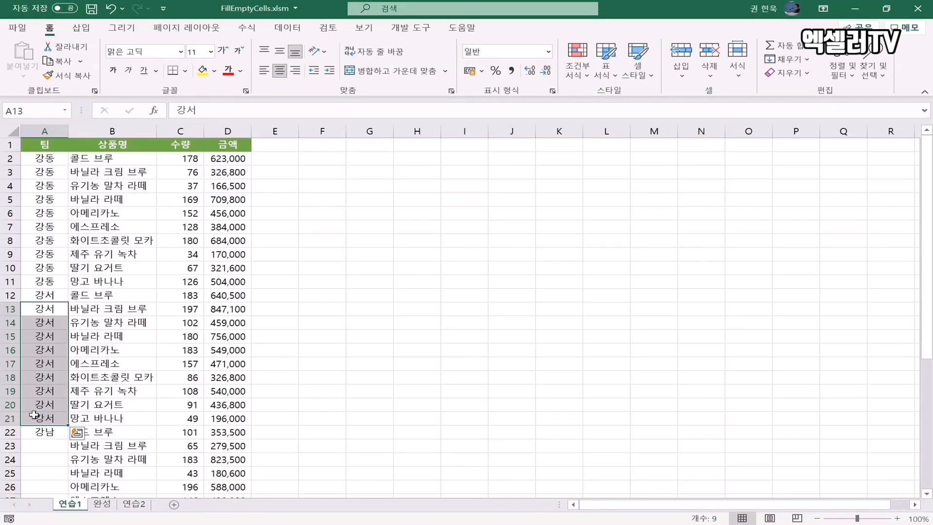
scroll(34, 414, down, 3)
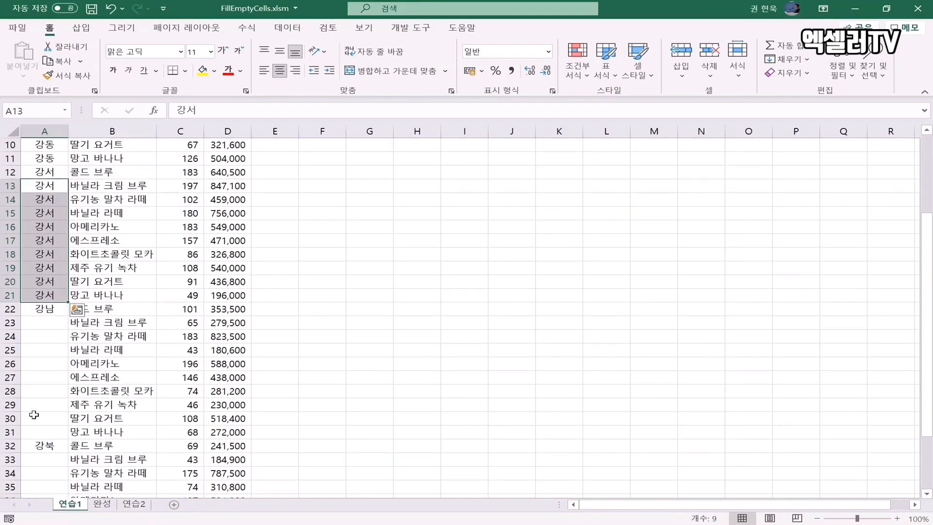
scroll(34, 415, up, 3)
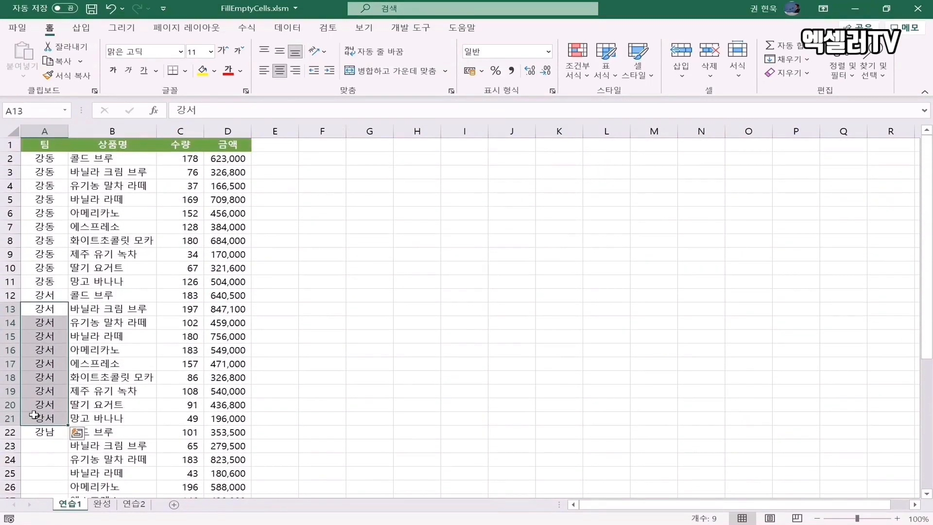
Step: Undo both pasted team-name ranges in column A and cancel the pending copy
key(ctrl+z)
key(ctrl+z)
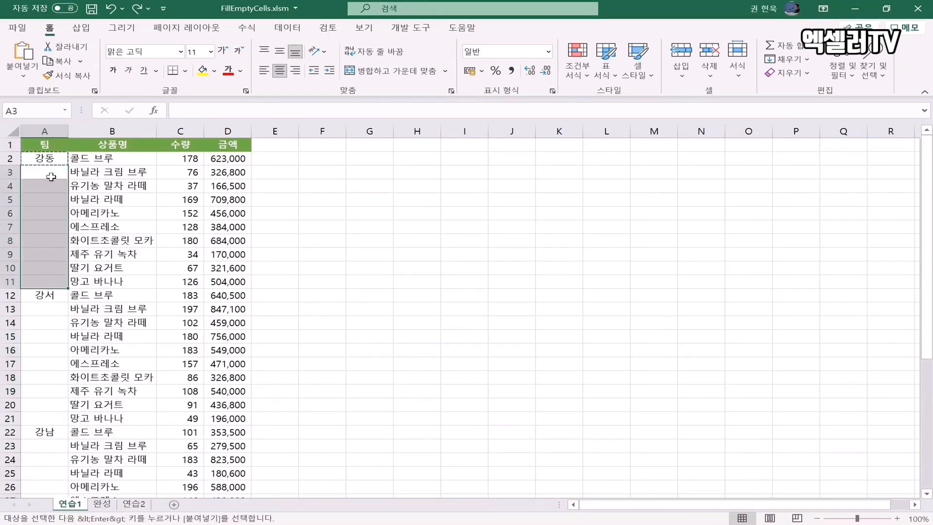
click(51, 146)
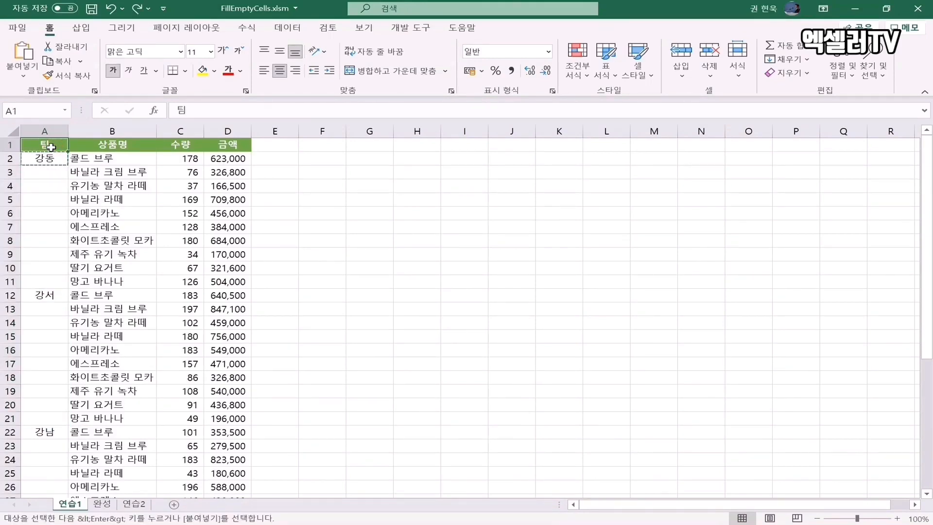
key(Escape)
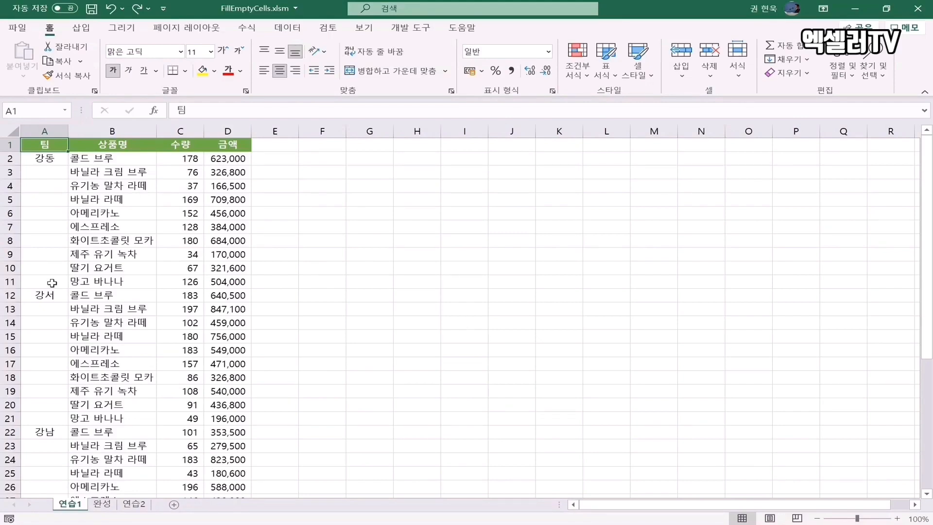
Step: Fill 강동 down through A2:A11 with the Fill Down command
click(59, 159)
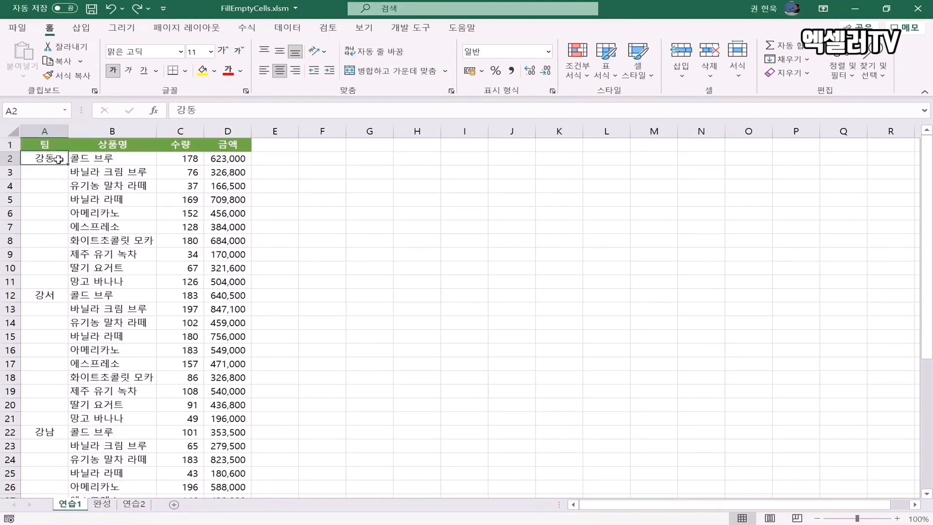
drag(59, 160, 50, 277)
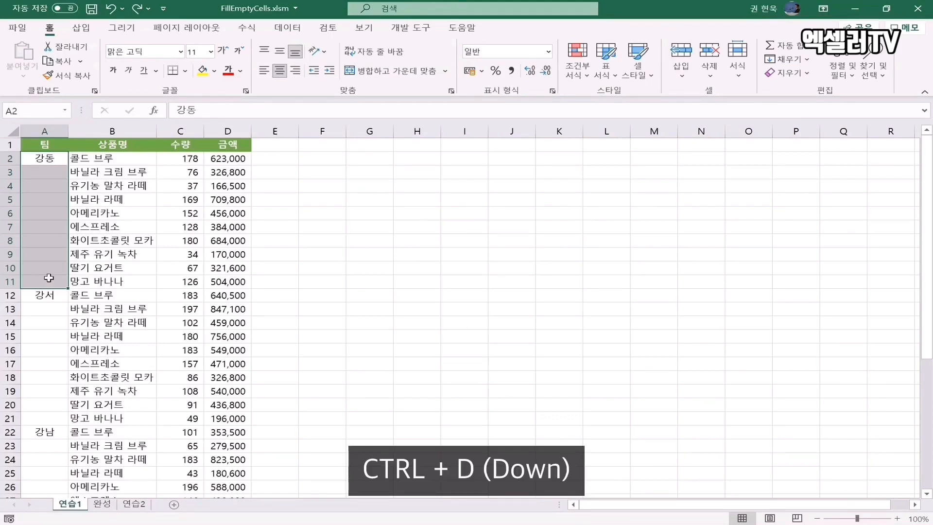
key(ctrl+d)
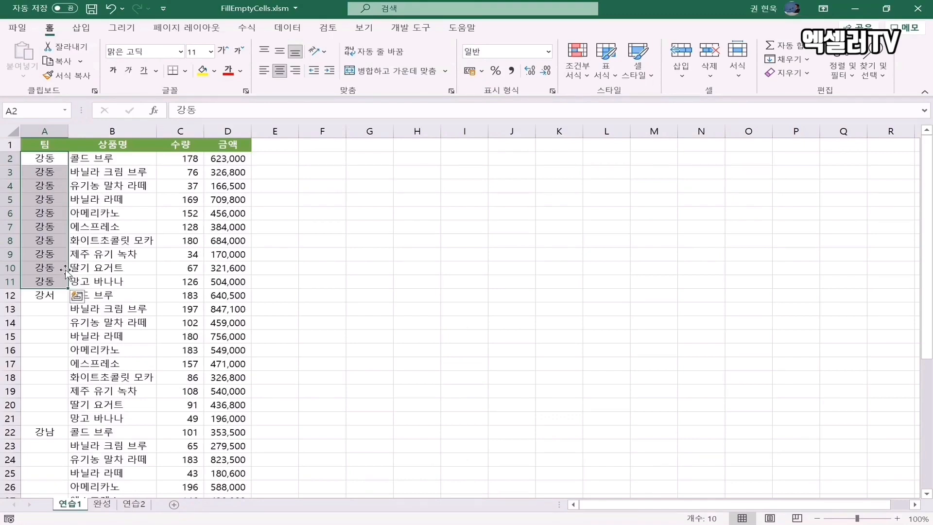
Step: Fill 강서 down from A12 through A21
drag(61, 293, 53, 415)
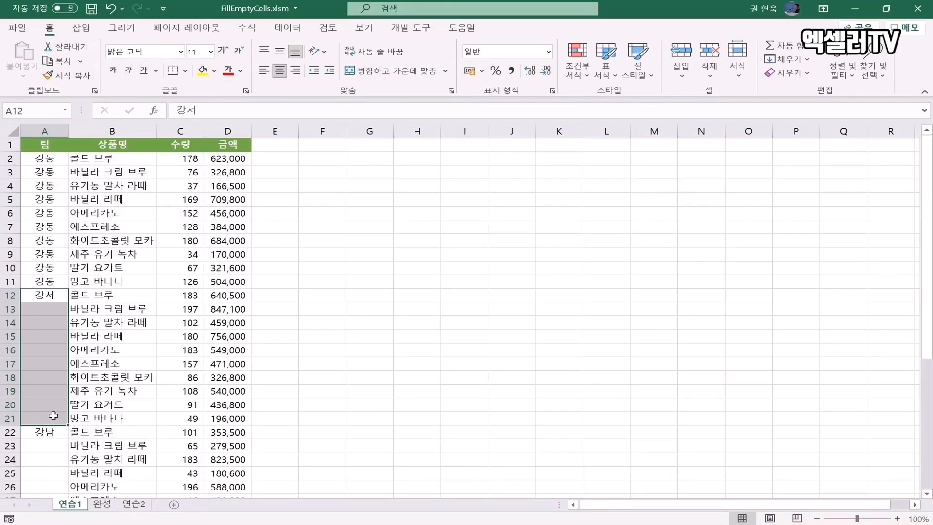
key(ctrl+v)
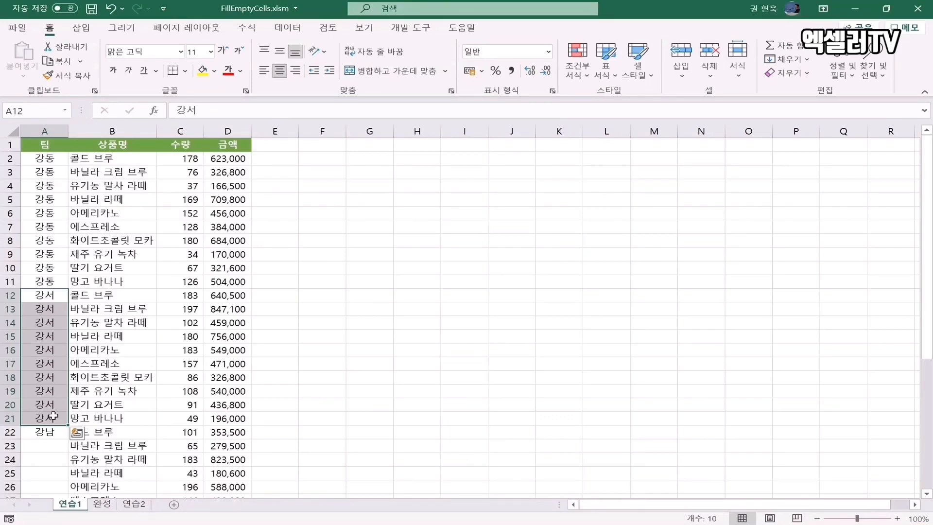
scroll(53, 416, down, 3)
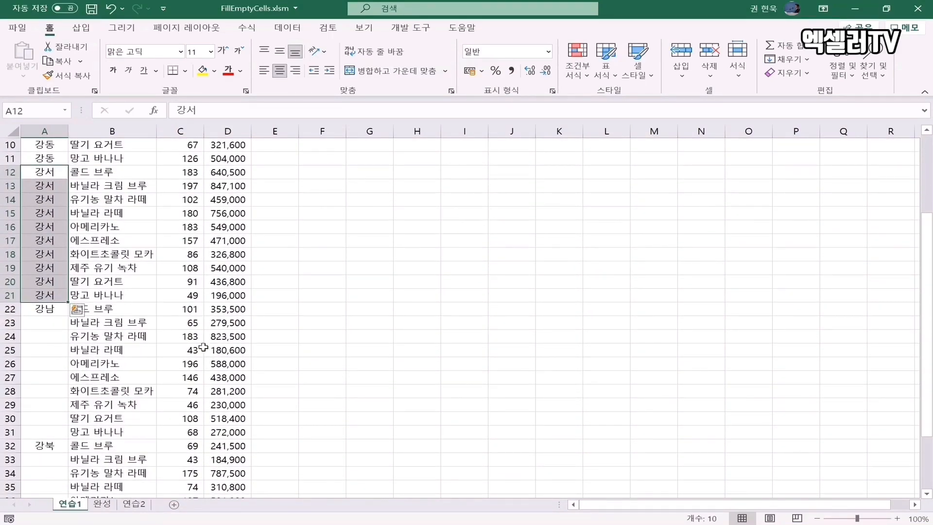
Step: Undo the 강서 and 강동 fills in column A
scroll(243, 349, up, 3)
key(ctrl+z)
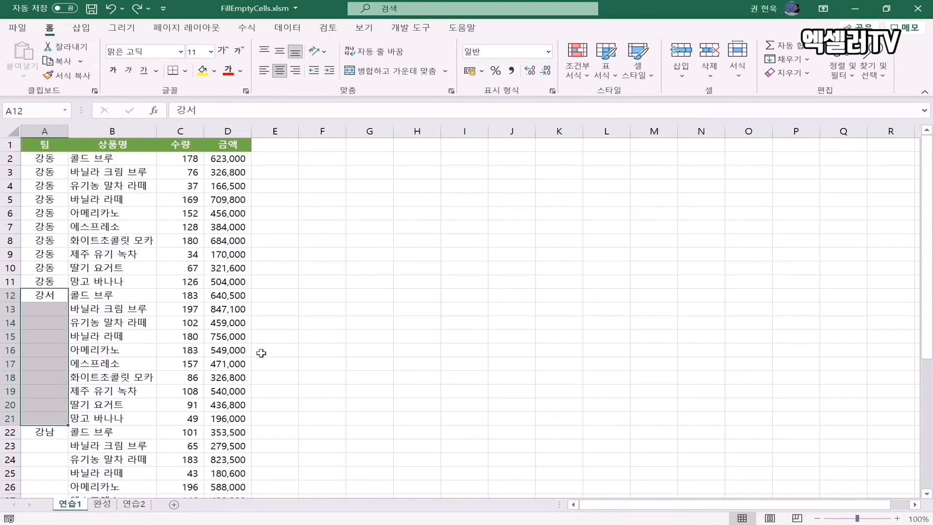
key(ctrl+z)
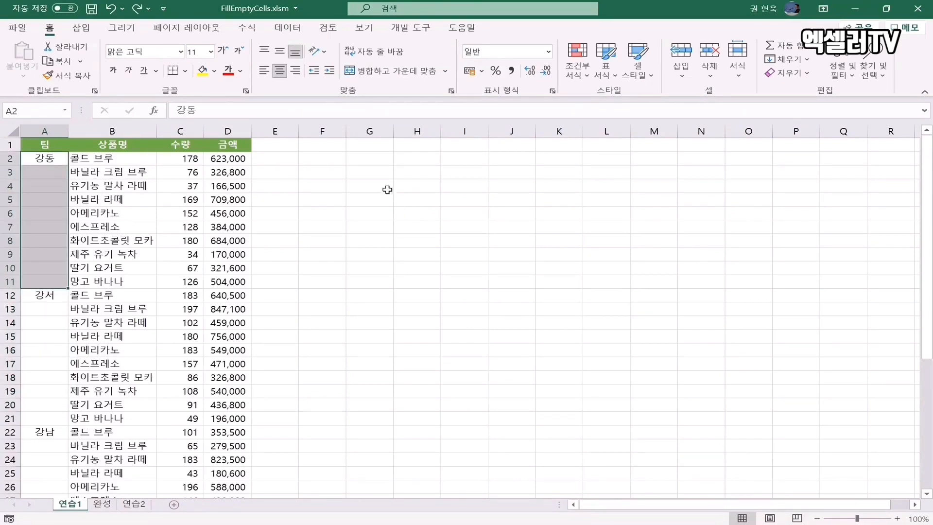
Step: Enter 강동 in F2 and fill it right across F2:M2 with the Fill Right command
click(337, 160)
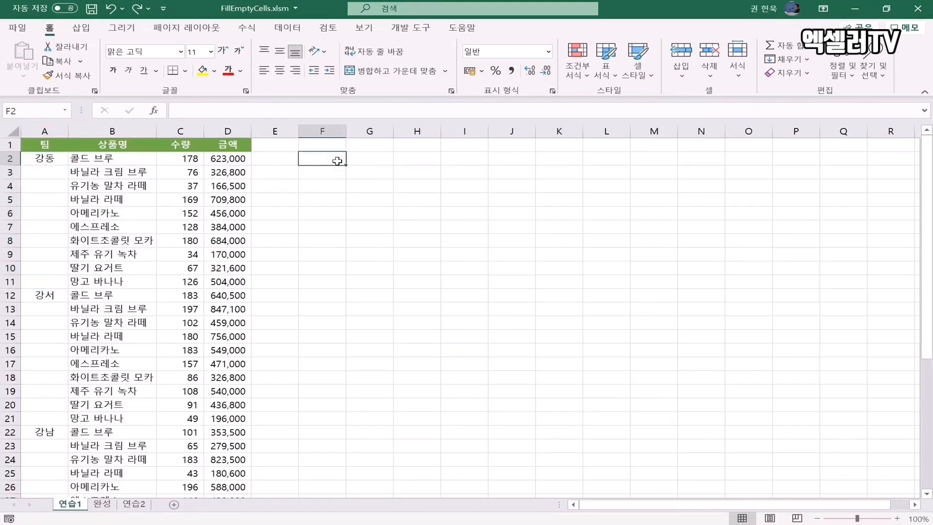
text(강동)
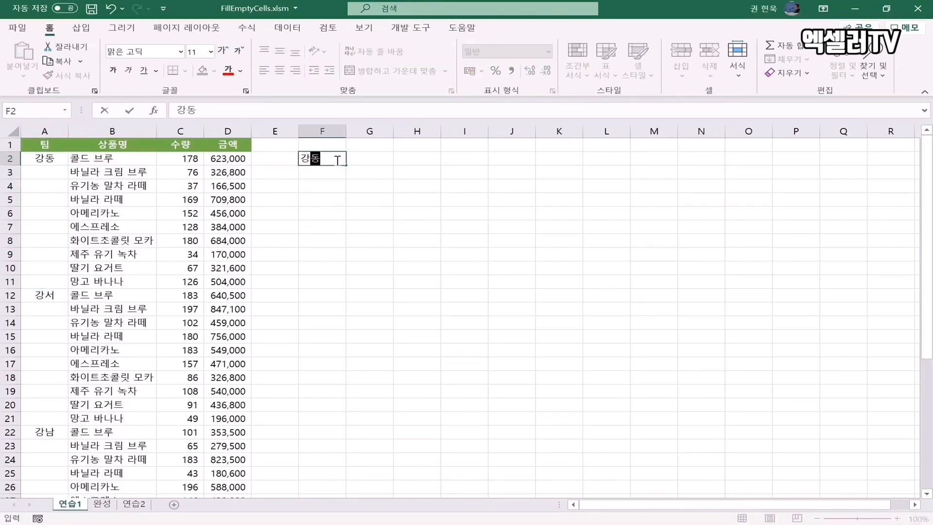
key(Return)
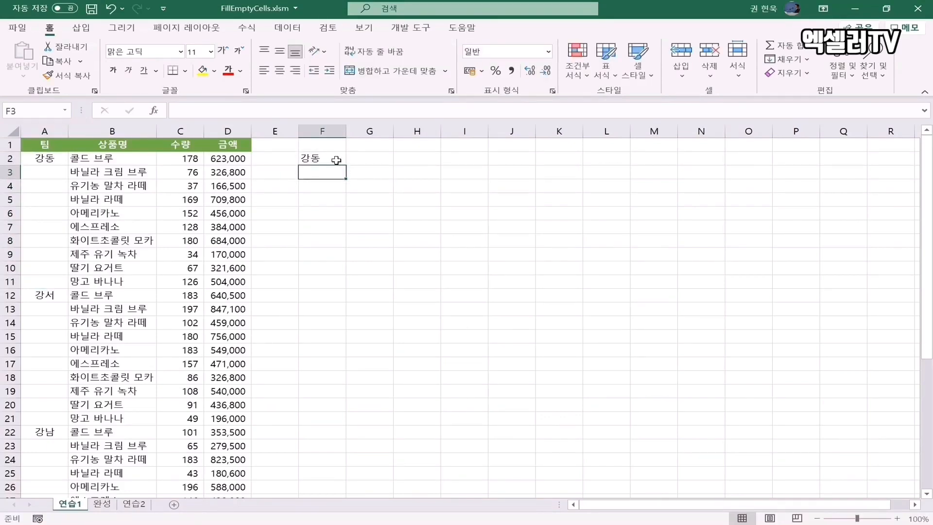
drag(336, 160, 649, 158)
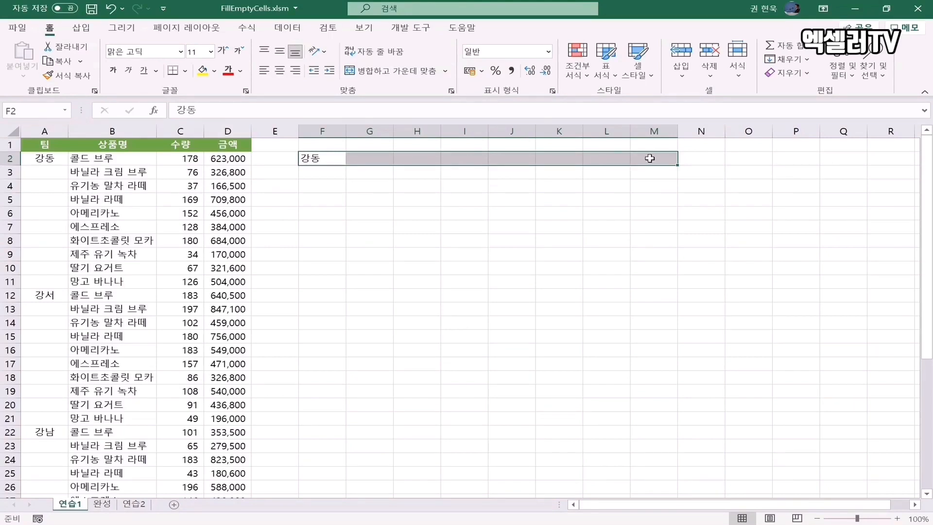
key(ctrl+r)
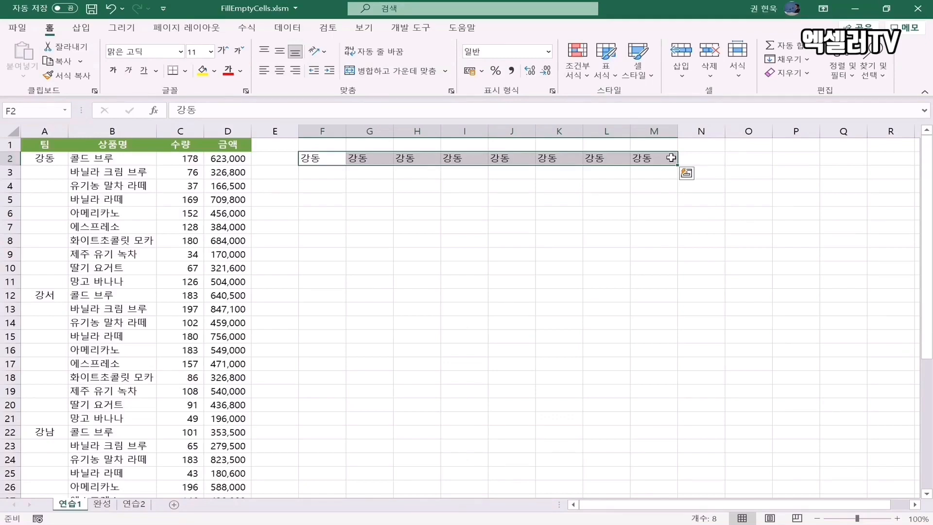
Step: Select only the blank cells within A2:A41 using Go To Special with the 빈 셀 option
click(57, 159)
drag(58, 159, 25, 473)
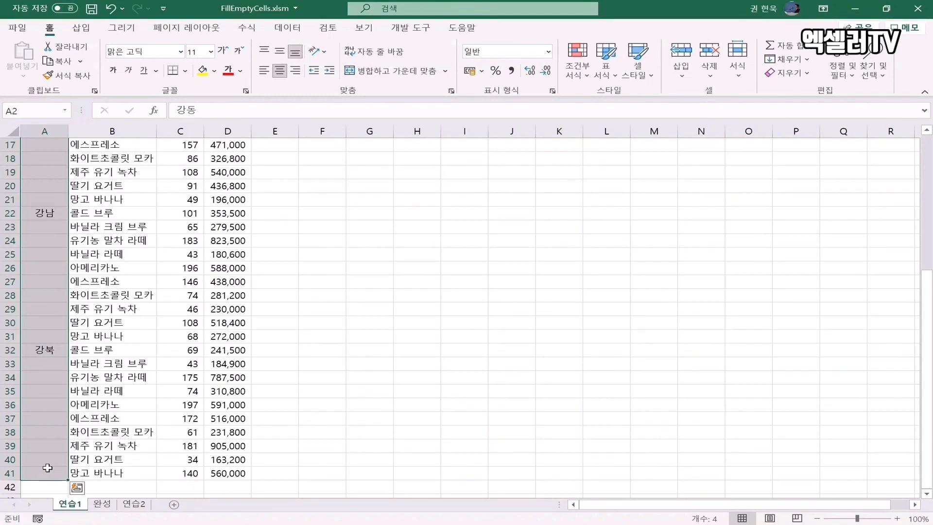
scroll(47, 468, up, 5)
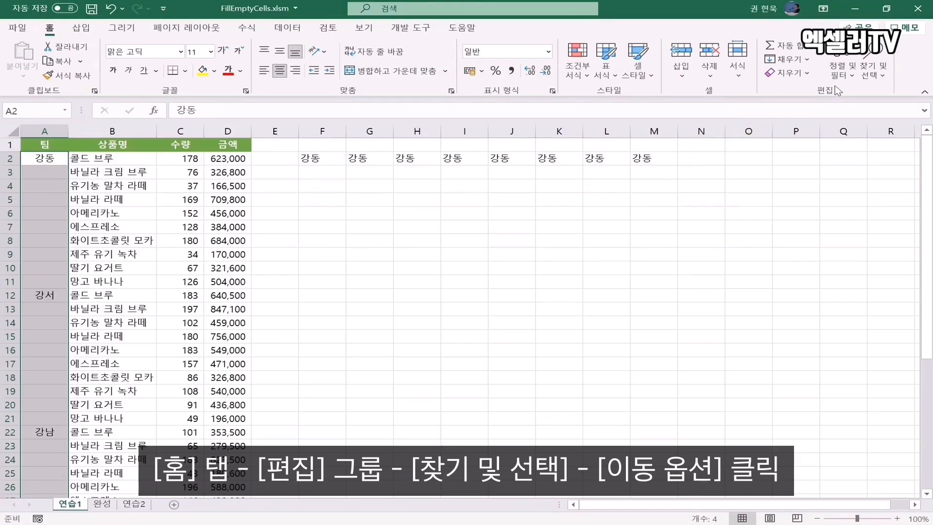
click(878, 76)
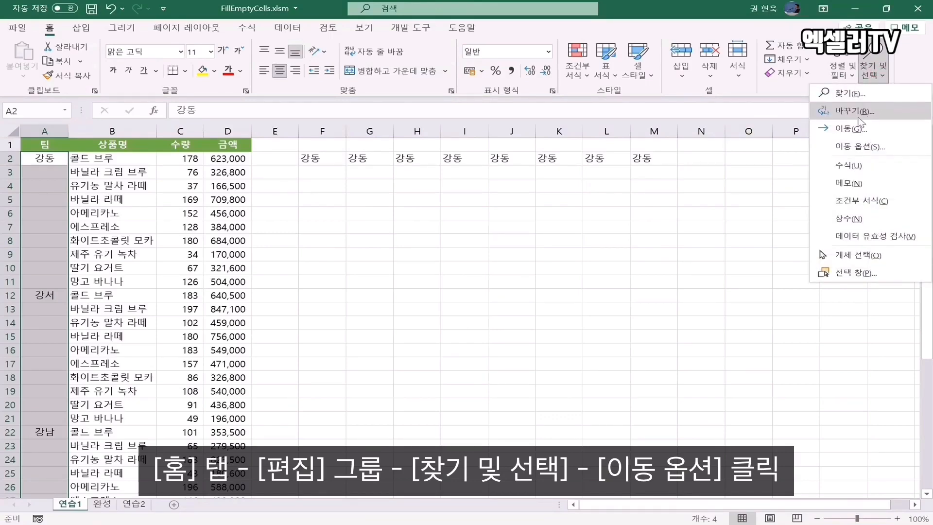
click(895, 152)
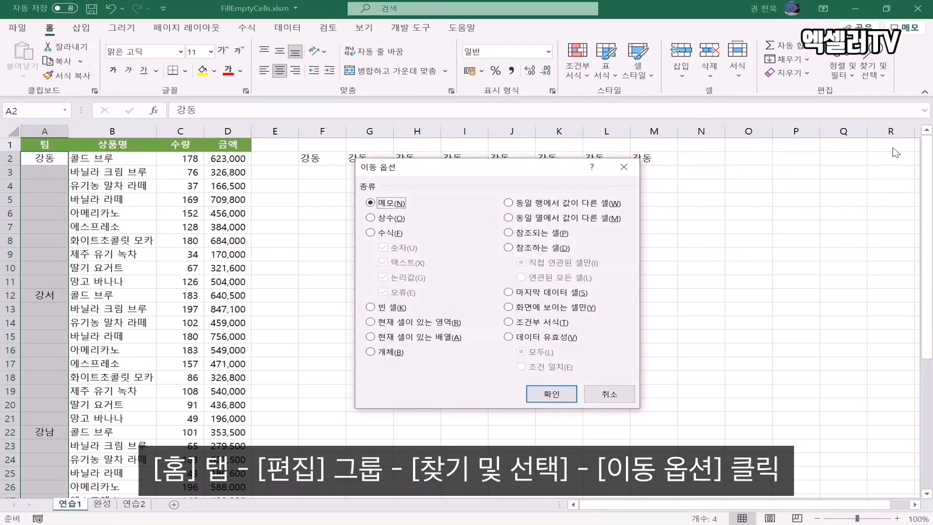
click(371, 308)
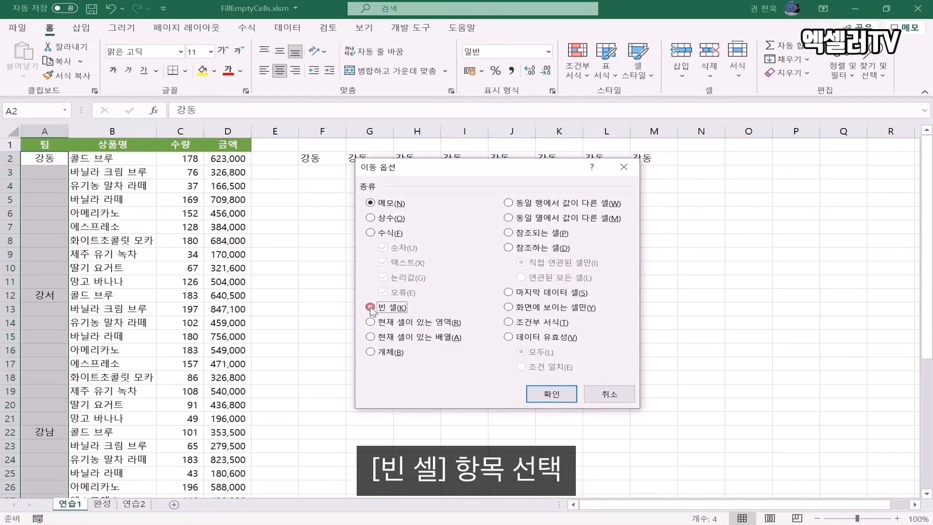
click(560, 398)
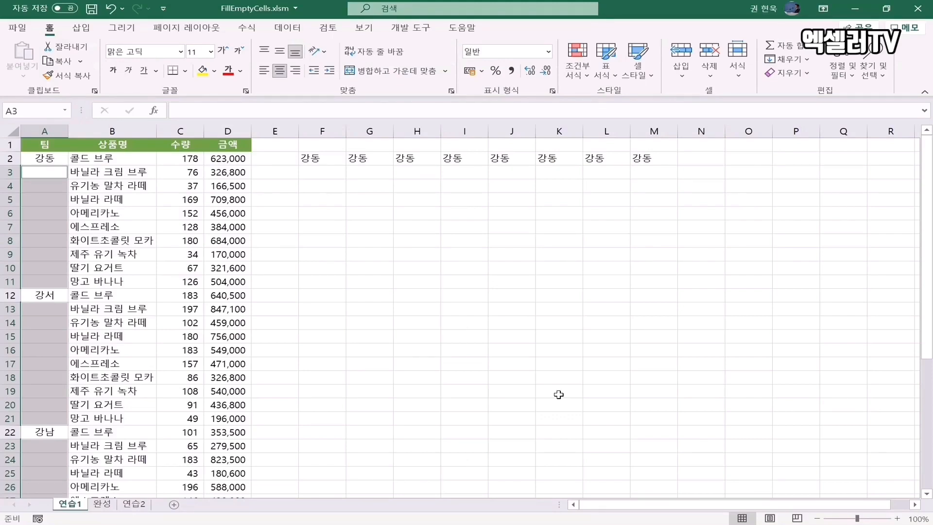
Step: Enter the formula =A2 into all selected blank cells of the 팀 column at once and check the filled column
text(=)
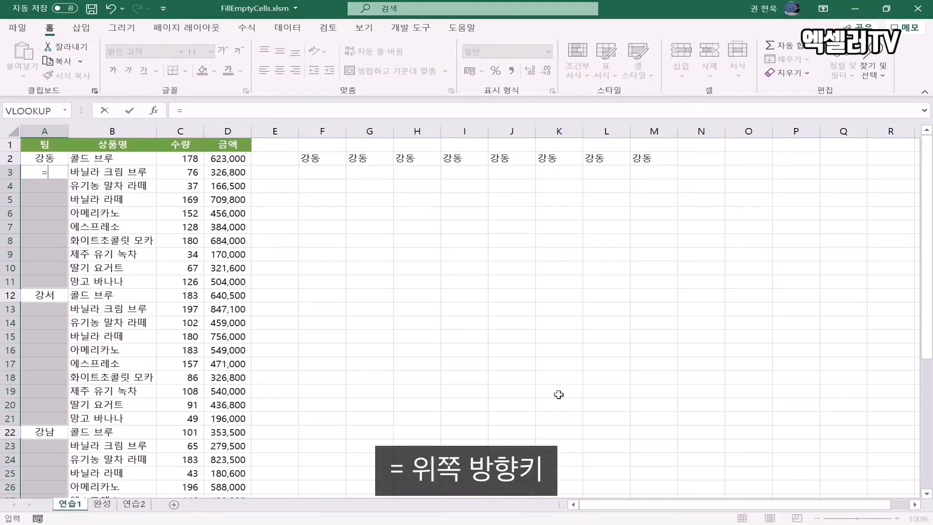
key(Up)
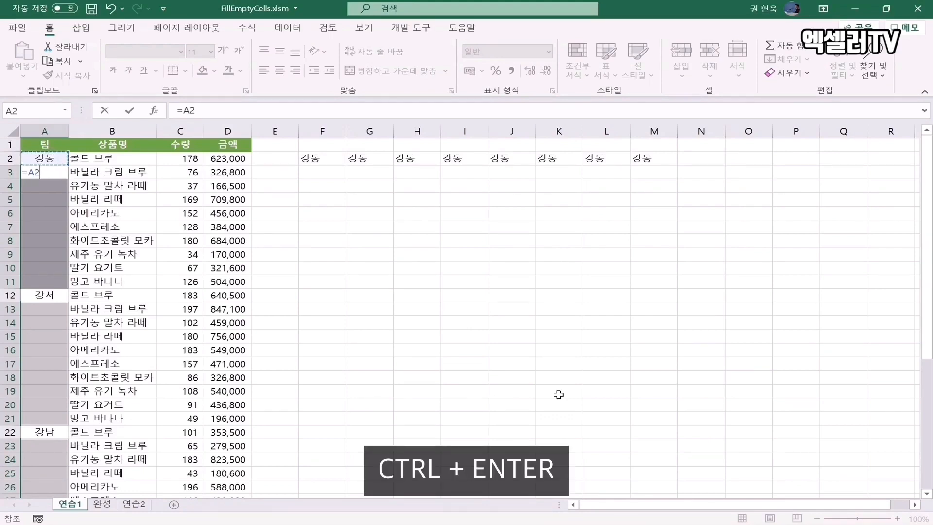
key(ctrl+Return)
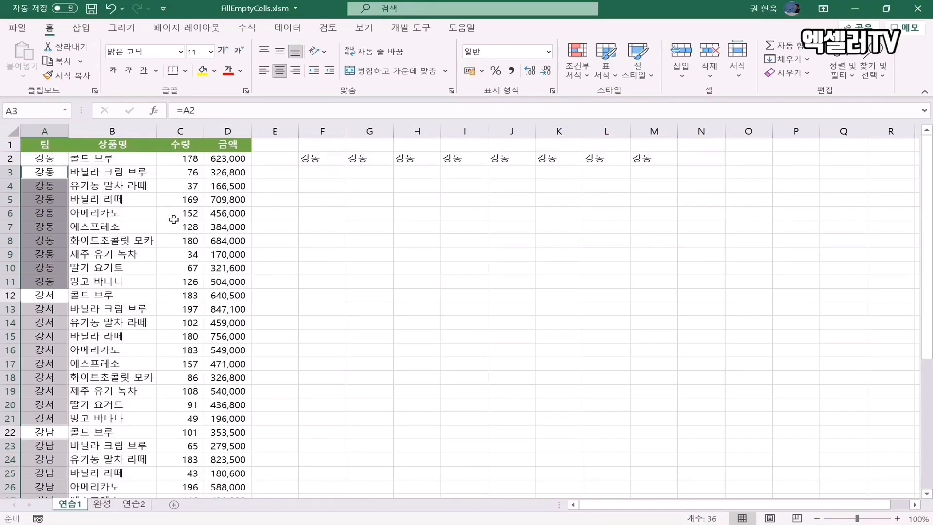
click(55, 158)
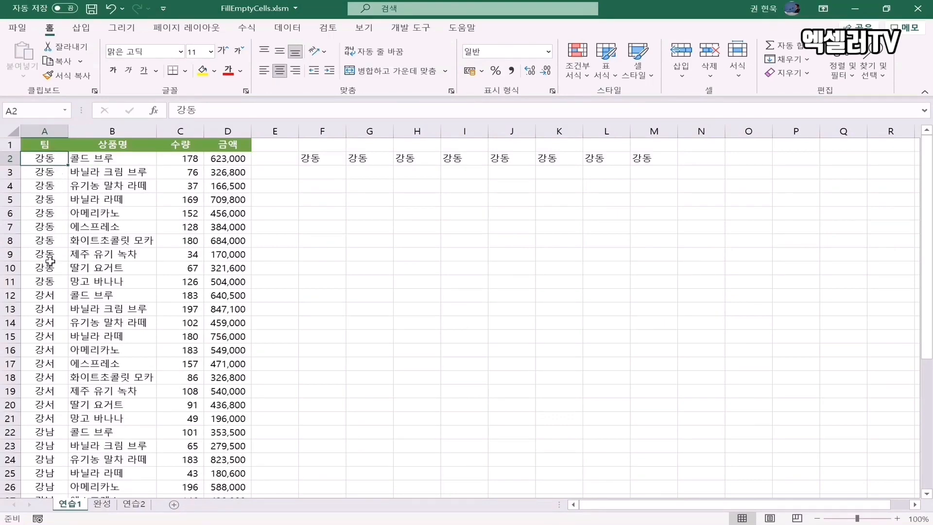
scroll(50, 261, down, 3)
scroll(51, 261, down, 1)
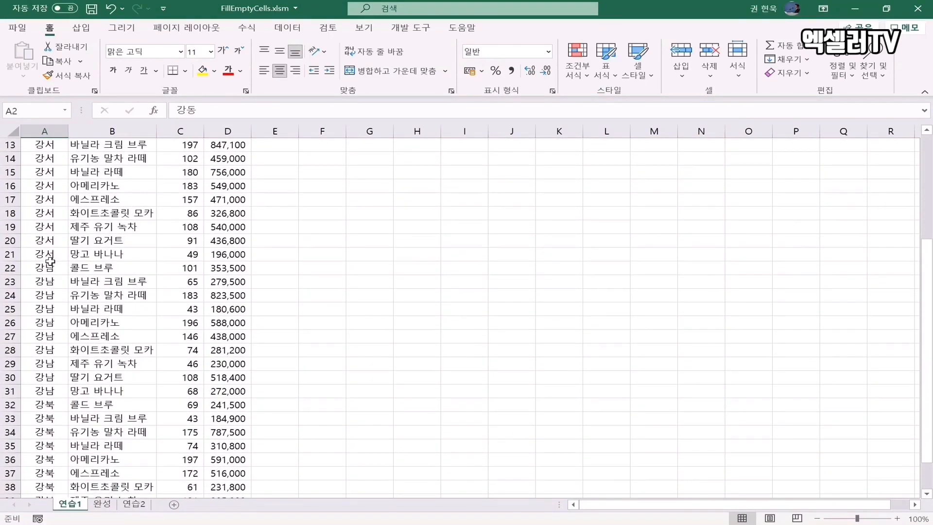
scroll(51, 261, up, 4)
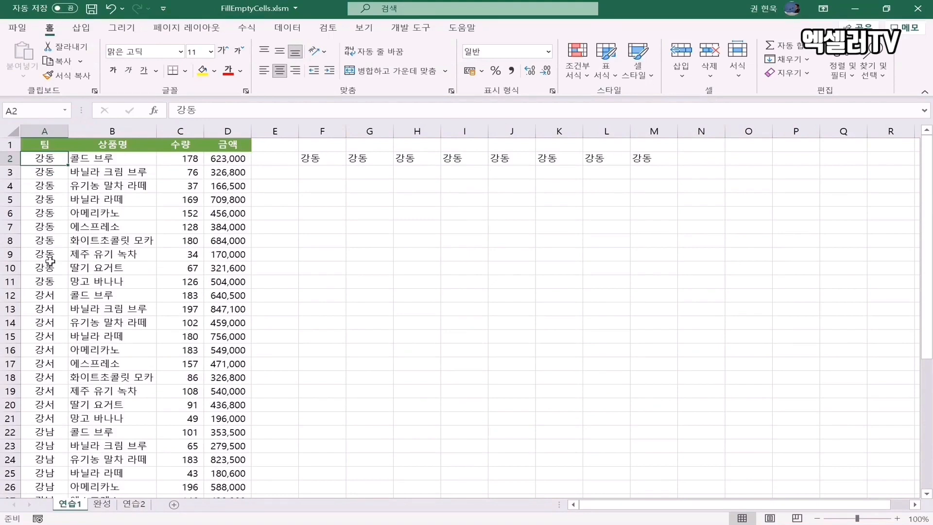
click(50, 174)
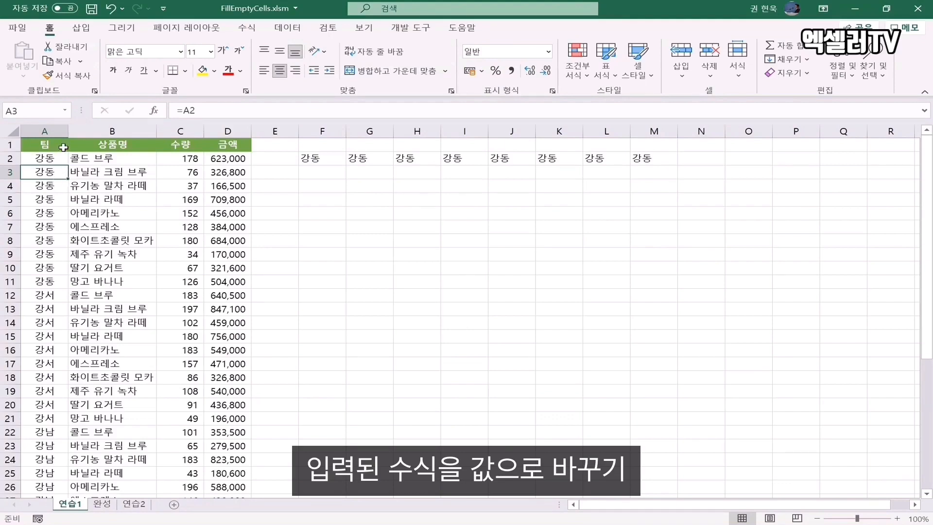
Step: Copy column A and paste it back over itself as values, then check several of its cells for remaining formulas
click(45, 127)
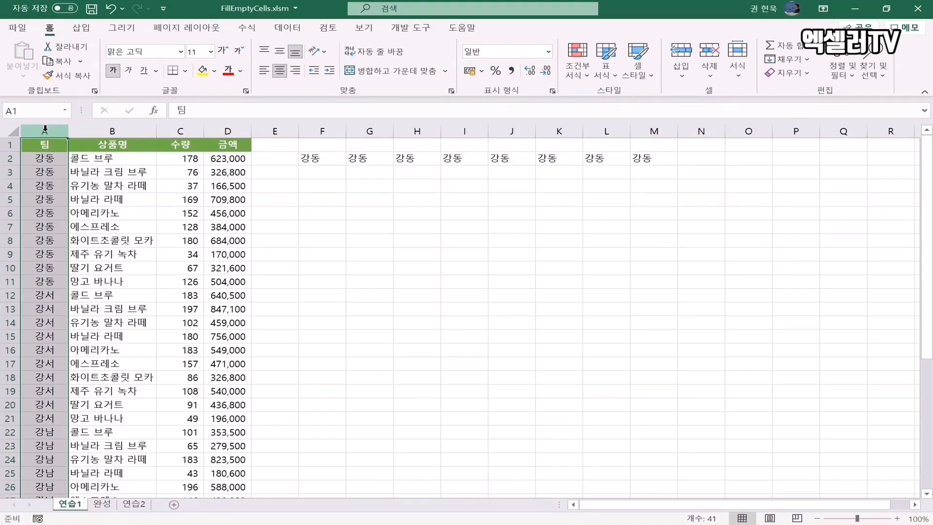
key(ctrl+c)
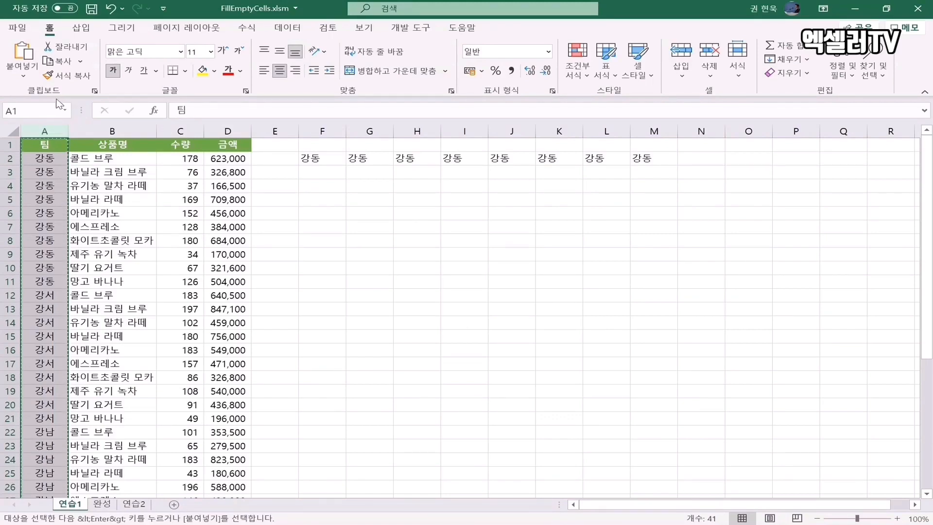
click(22, 76)
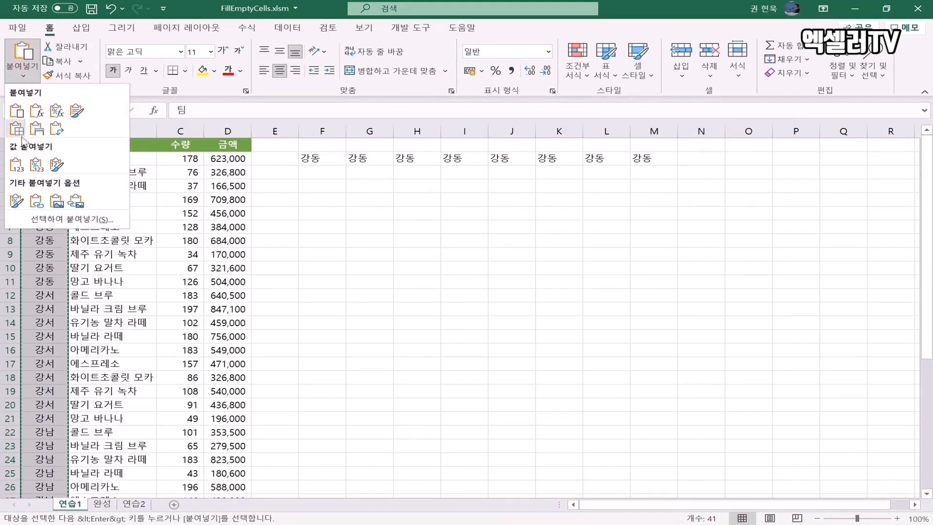
click(18, 165)
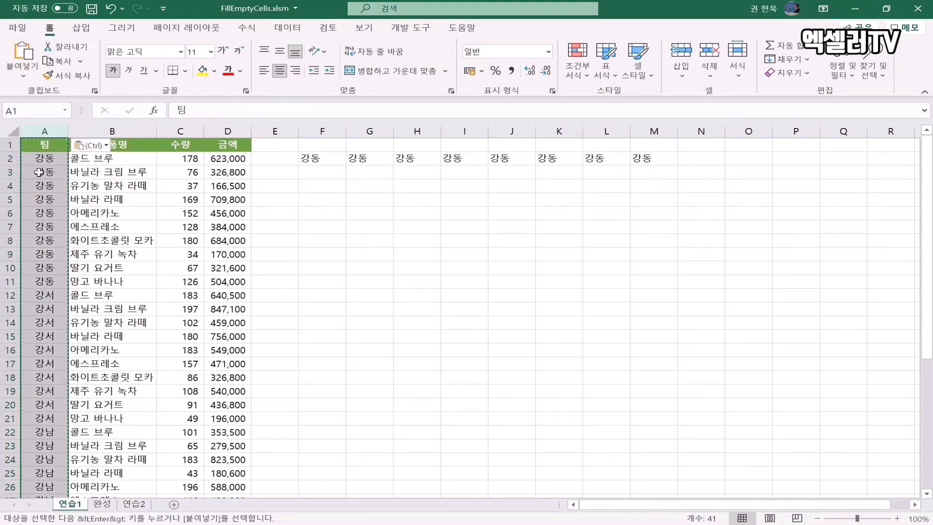
click(39, 174)
click(49, 201)
click(48, 240)
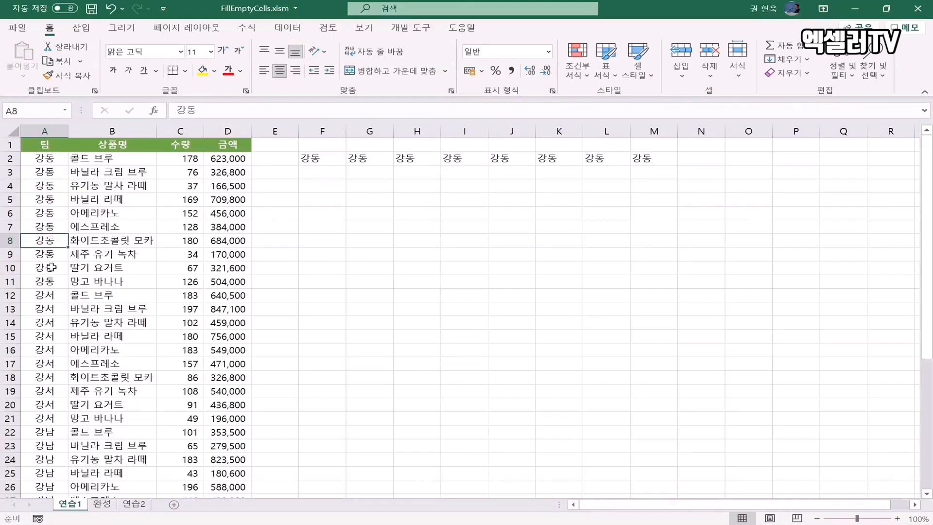
click(51, 268)
click(52, 296)
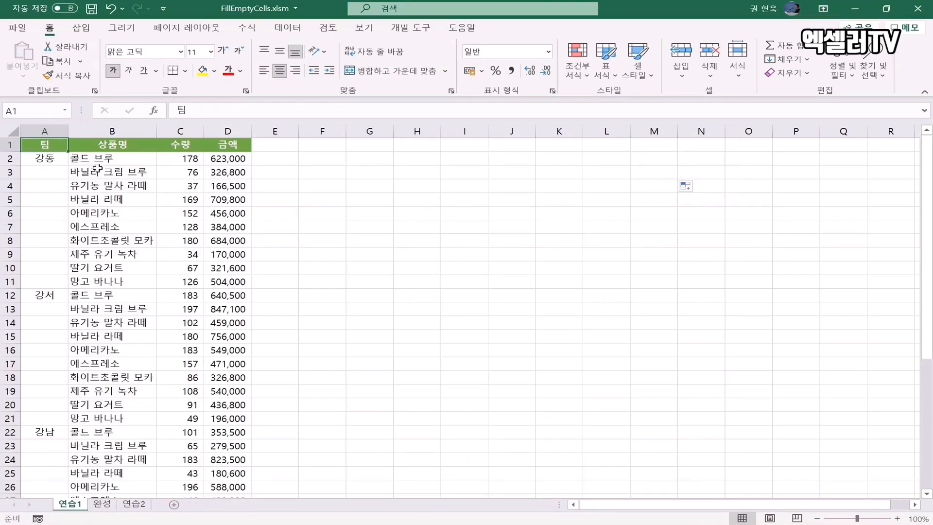
Step: Load the range A1:D41 on 연습1 into the Power Query editor as a table with headers
click(122, 170)
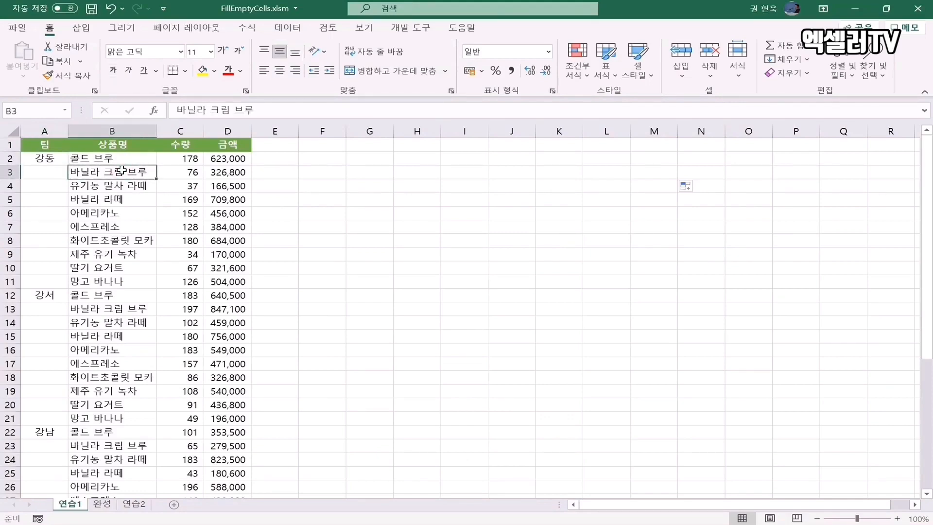
click(287, 28)
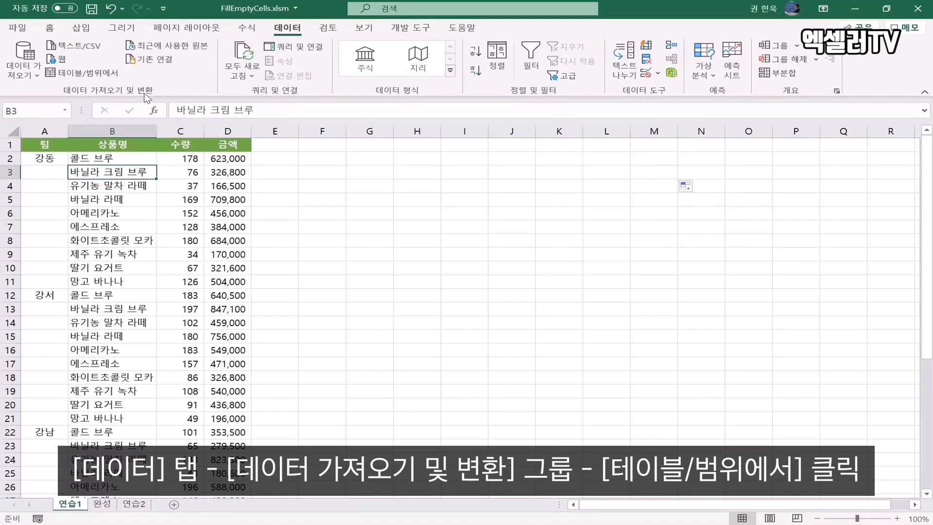
click(91, 73)
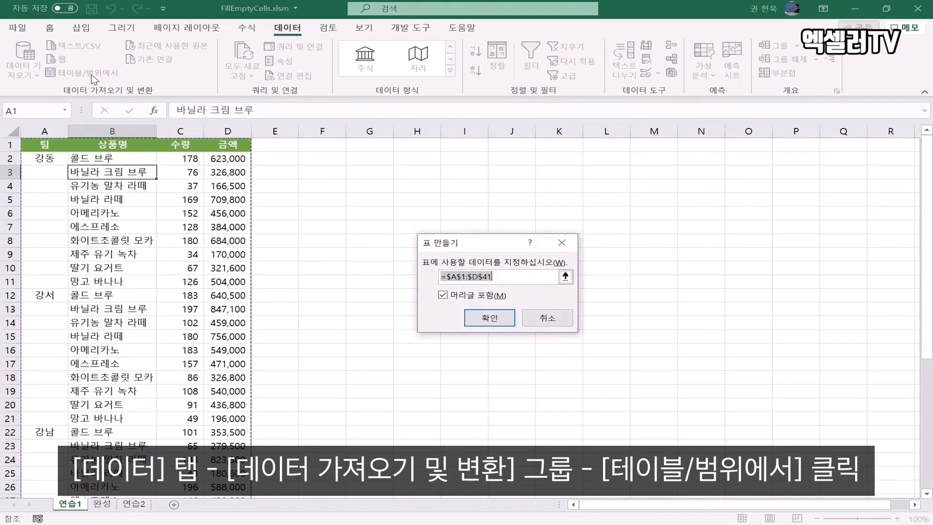
click(498, 318)
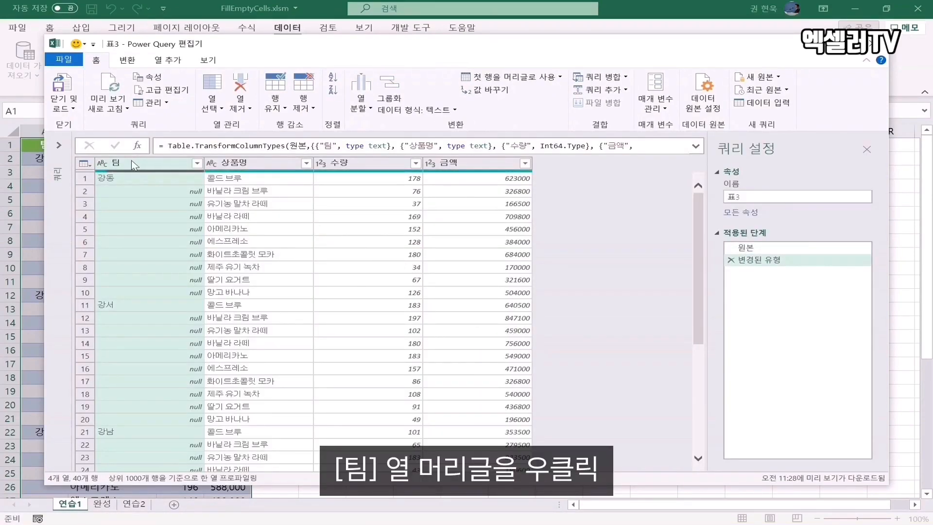
Step: Fill the null values in the 팀 column of the query downward with the team name above
right_click(156, 167)
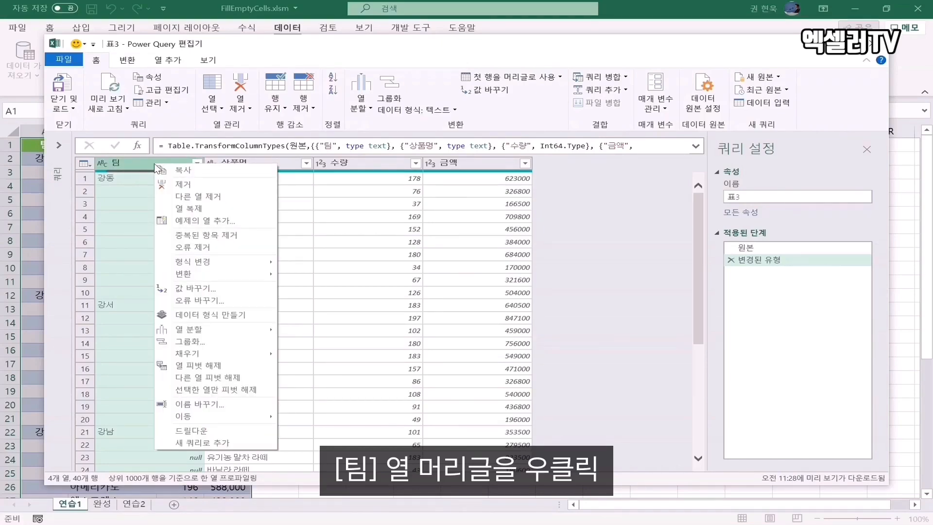
mouse_move(232, 356)
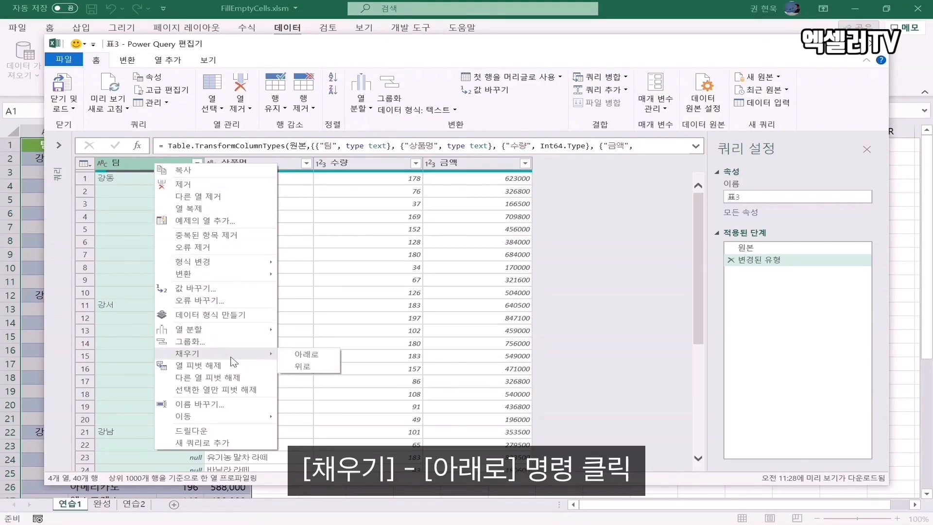
click(323, 356)
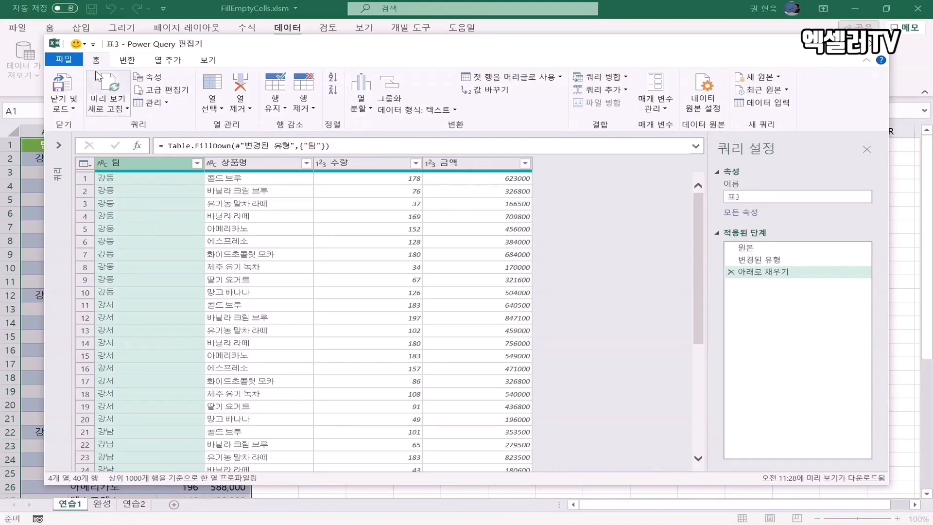
Step: Close the Power Query editor, load the filled table into the workbook, and review its rows
click(90, 60)
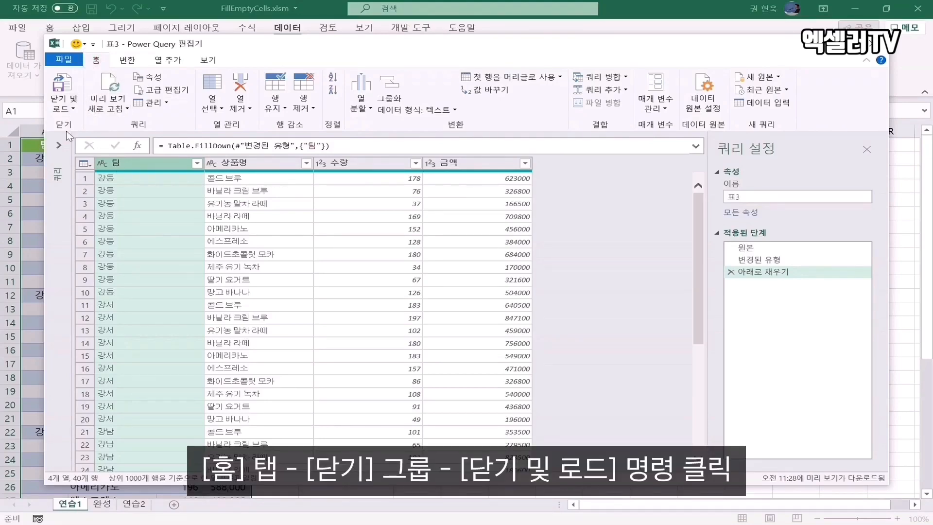
click(62, 90)
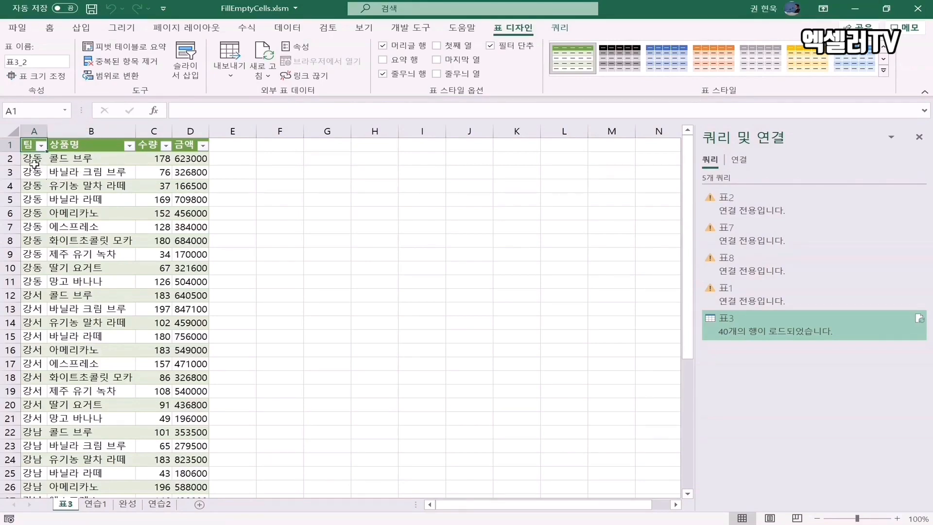
scroll(38, 175, down, 6)
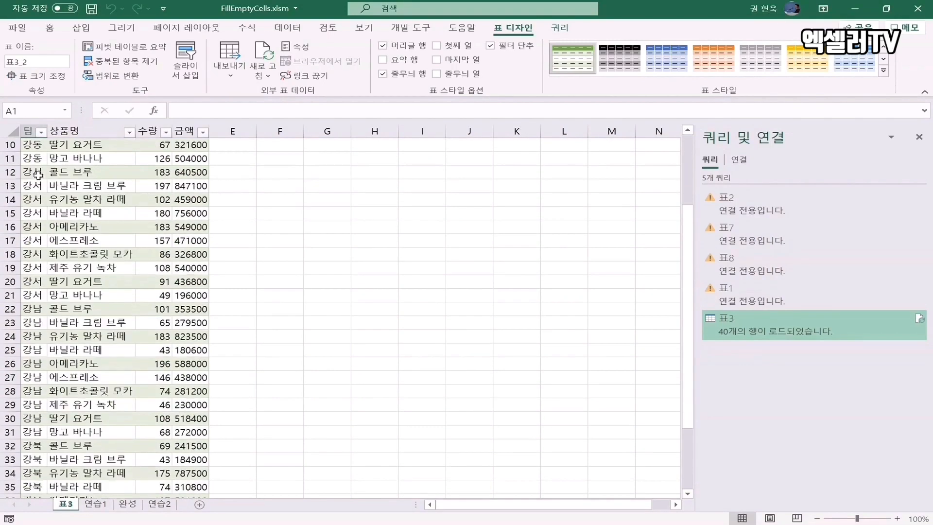
scroll(39, 175, up, 3)
scroll(39, 175, up, 3)
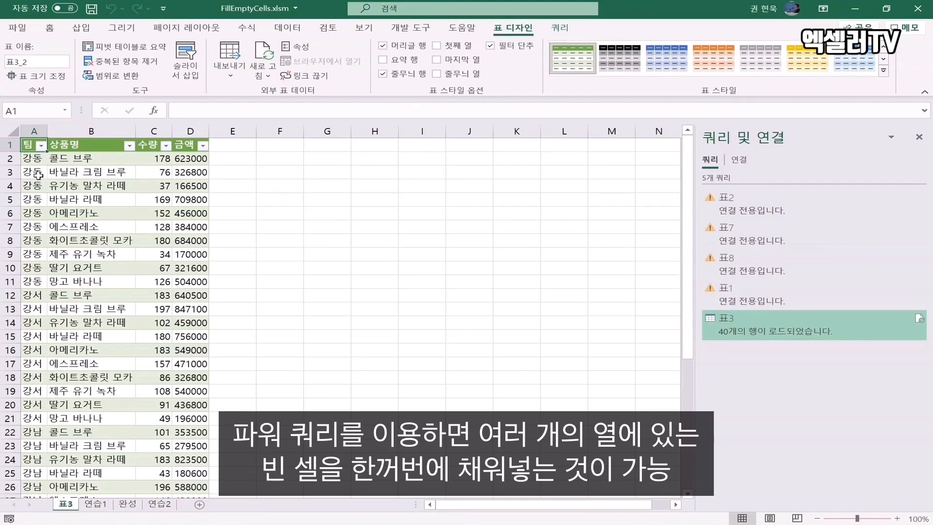
Step: Load the range A1:C41 from the 연습2 sheet into the Power Query editor as a table with headers
click(160, 504)
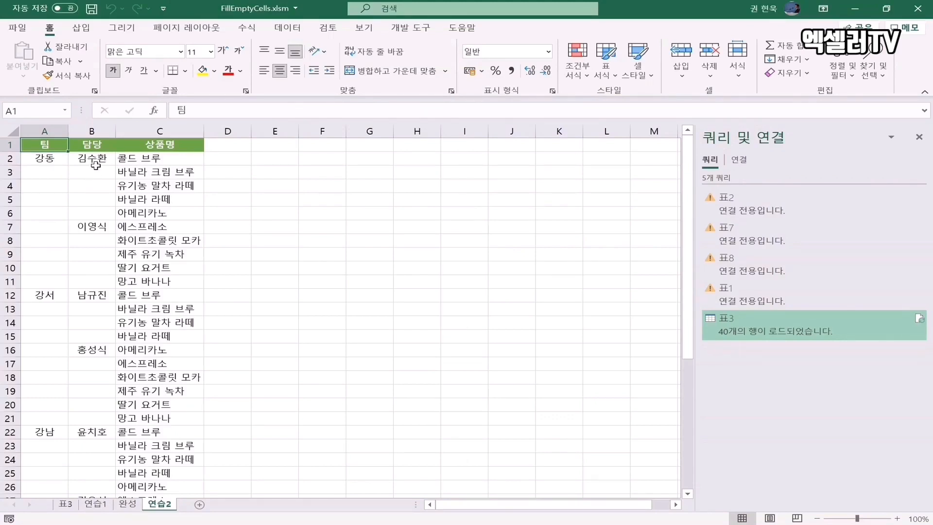
click(148, 173)
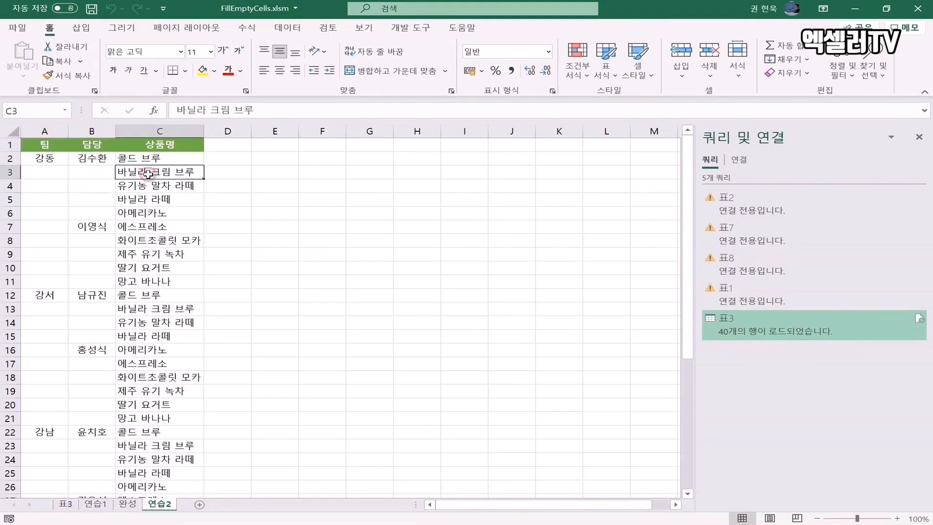
click(289, 30)
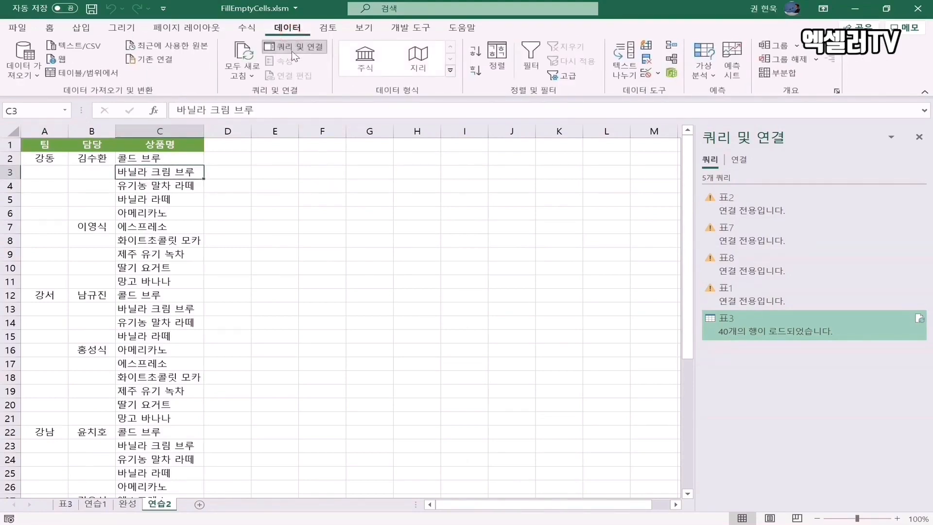
click(90, 75)
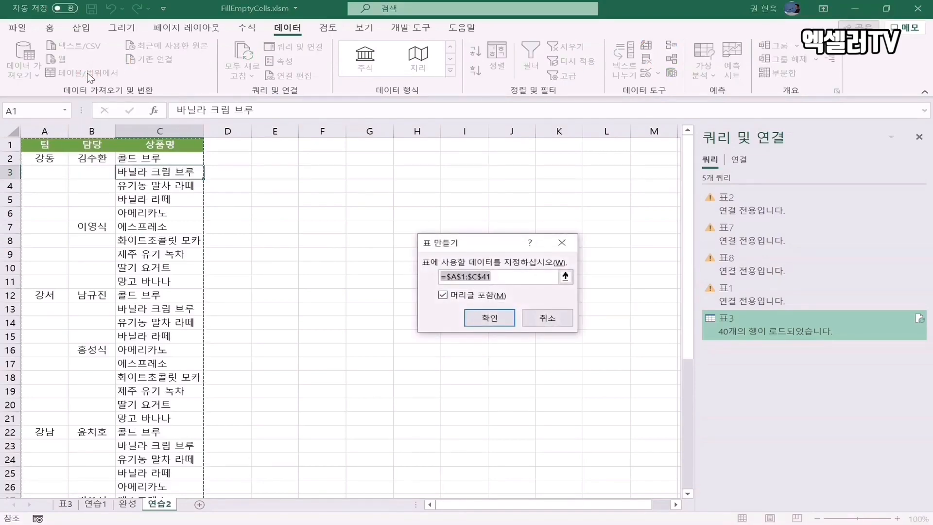
click(489, 318)
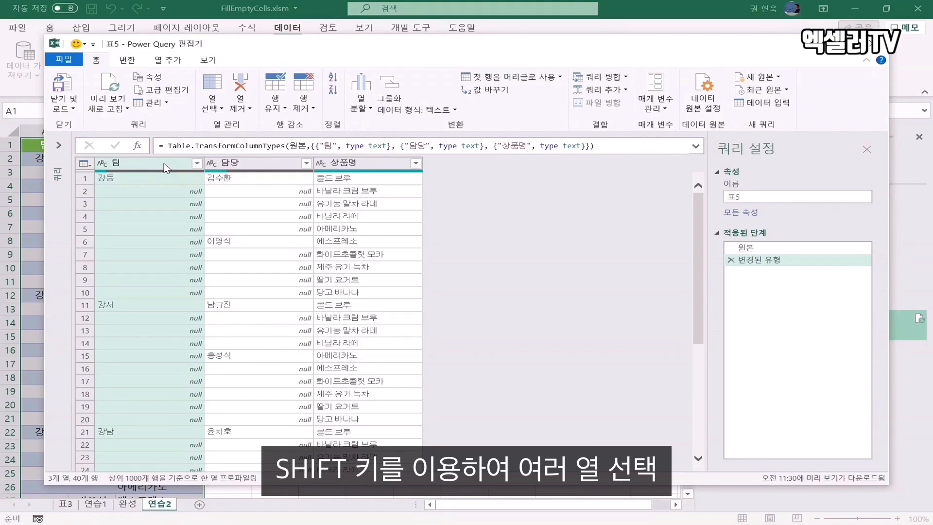
Step: Fill the null values in both the 팀 and 담당 columns downward, and load the query result into the workbook
shift+click(262, 167)
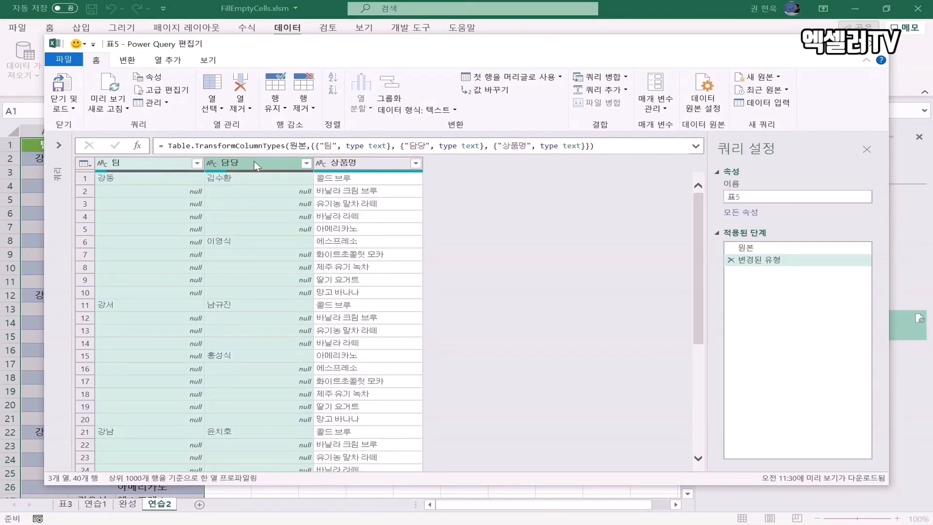
right_click(256, 166)
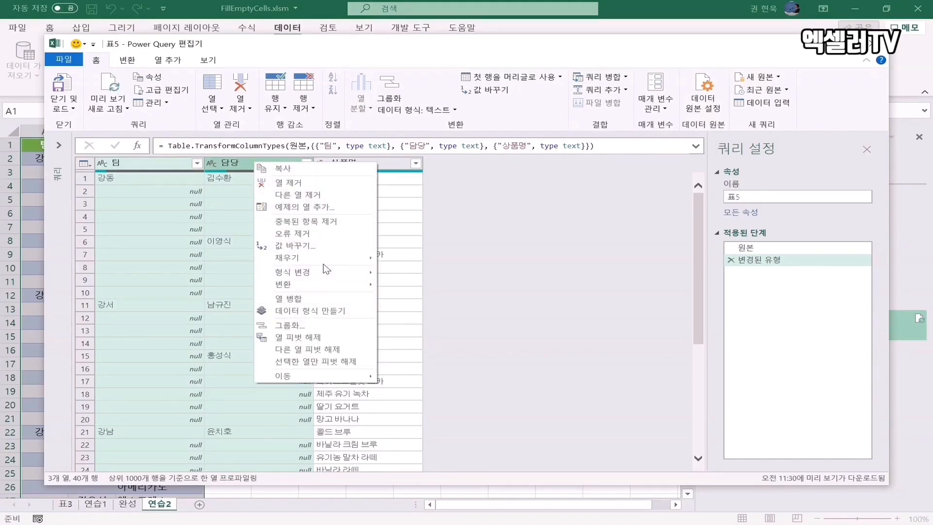
mouse_move(326, 263)
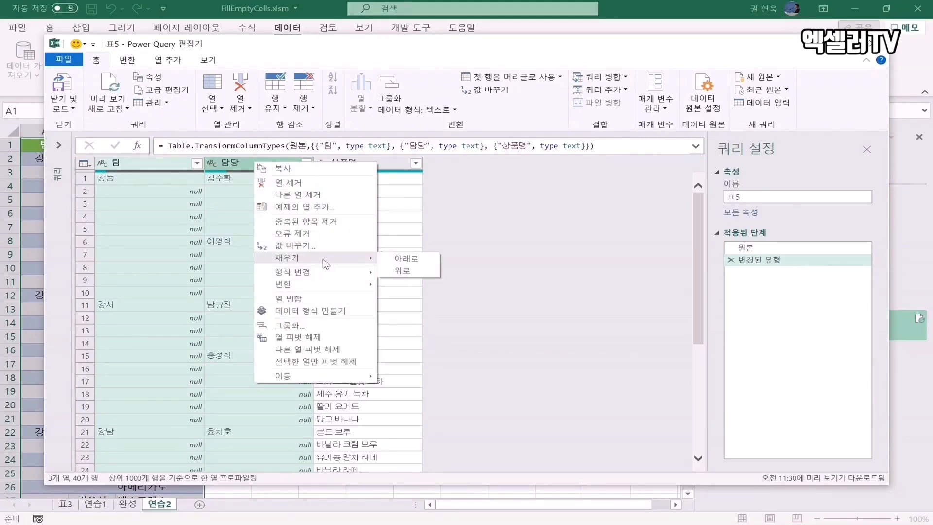
click(409, 259)
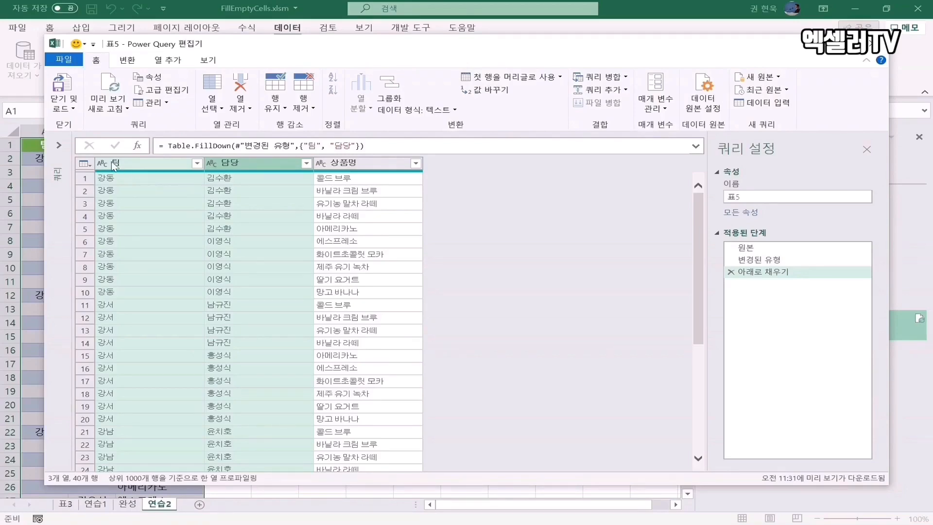
click(65, 87)
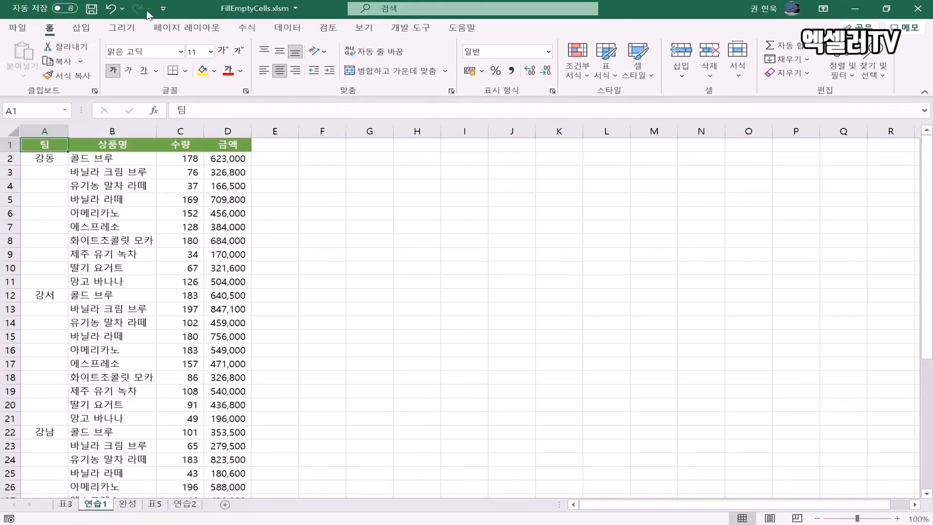
Step: Check in the ribbon customization options whether the 개발 도구 tab is enabled
right_click(431, 58)
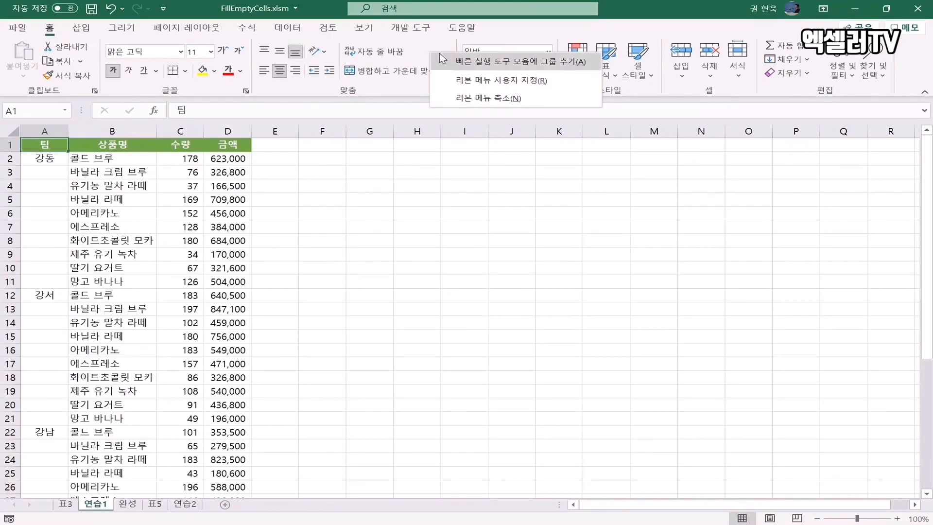
click(447, 80)
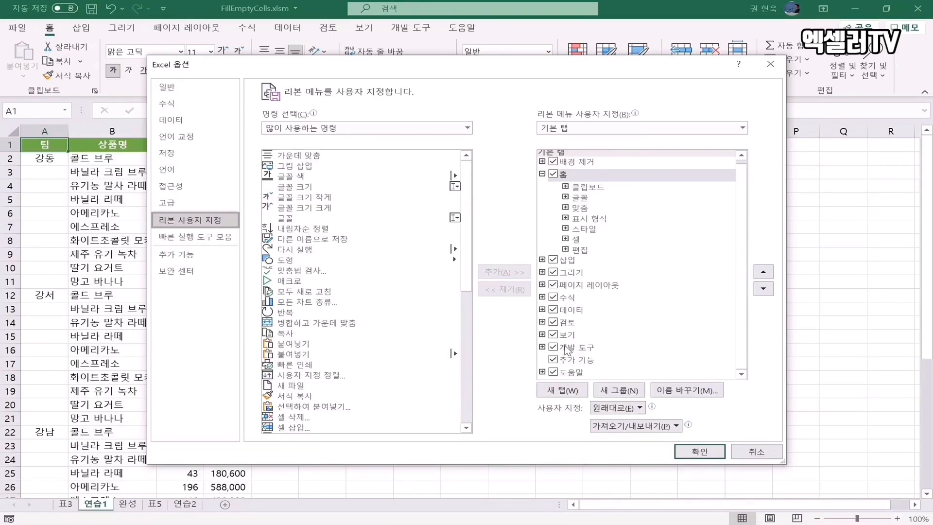
click(695, 452)
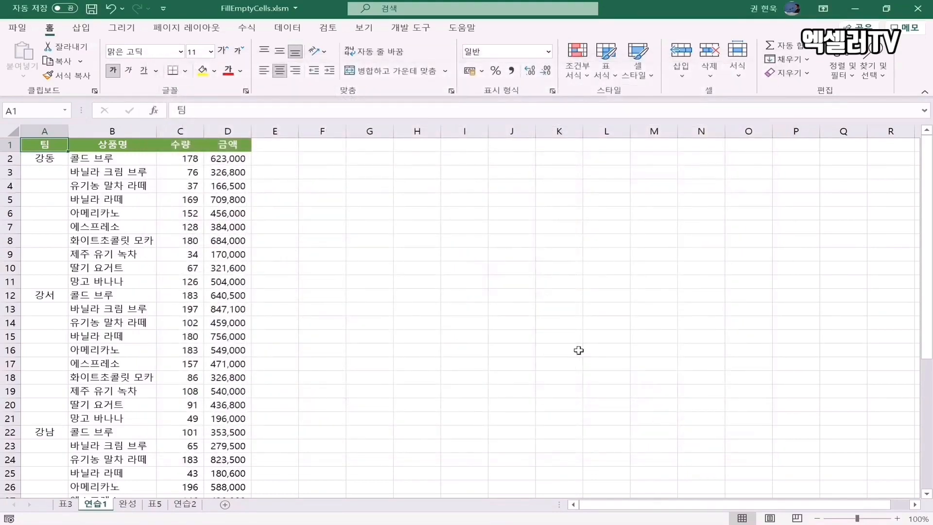
Step: Open the Visual Basic editor from the 연습1 sheet and insert a new standard module into the FillEmptyCells.xlsm project
click(426, 31)
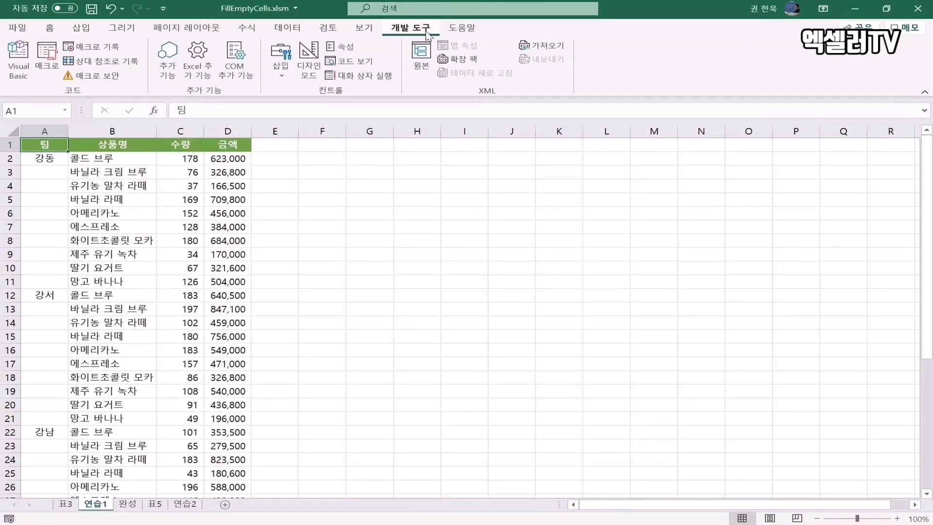
click(18, 57)
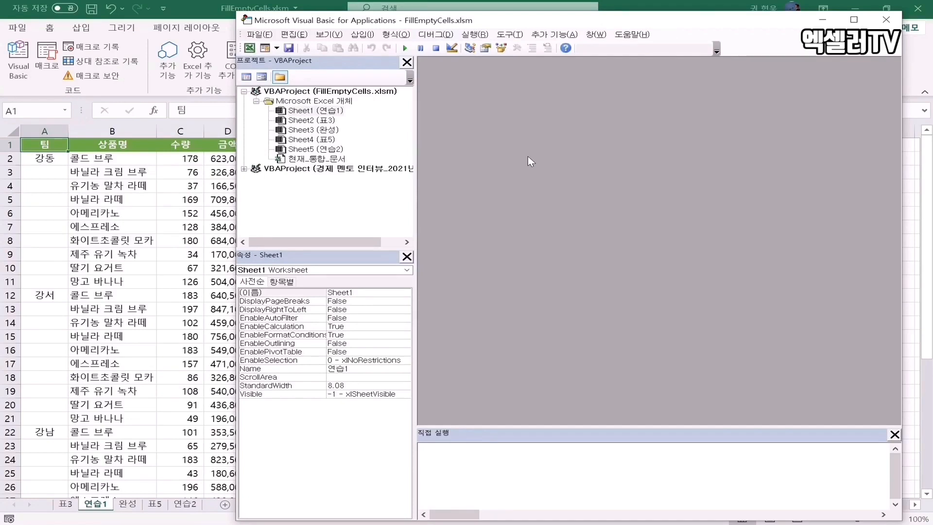
click(360, 36)
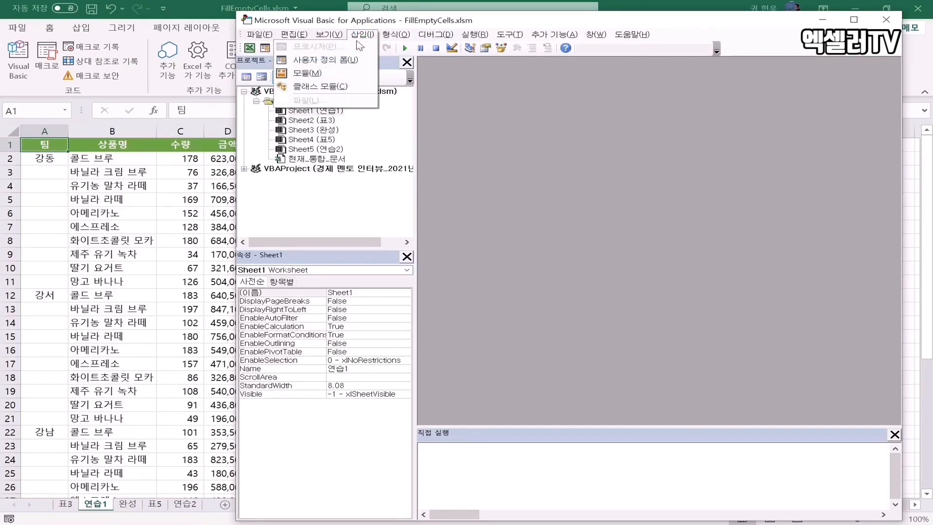
click(316, 73)
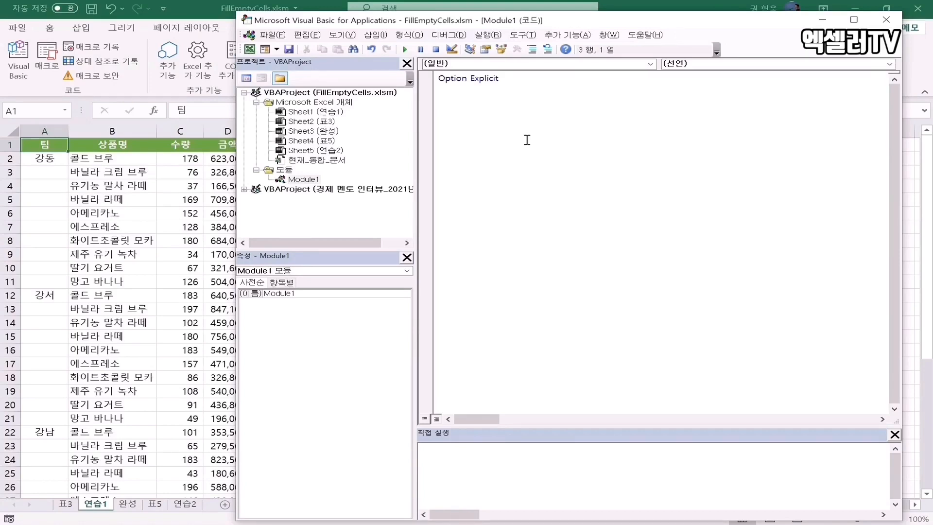
Step: Create a Sub procedure named FillEmptyCells in the module and declare the variable rCell as Range in it
text(sub)
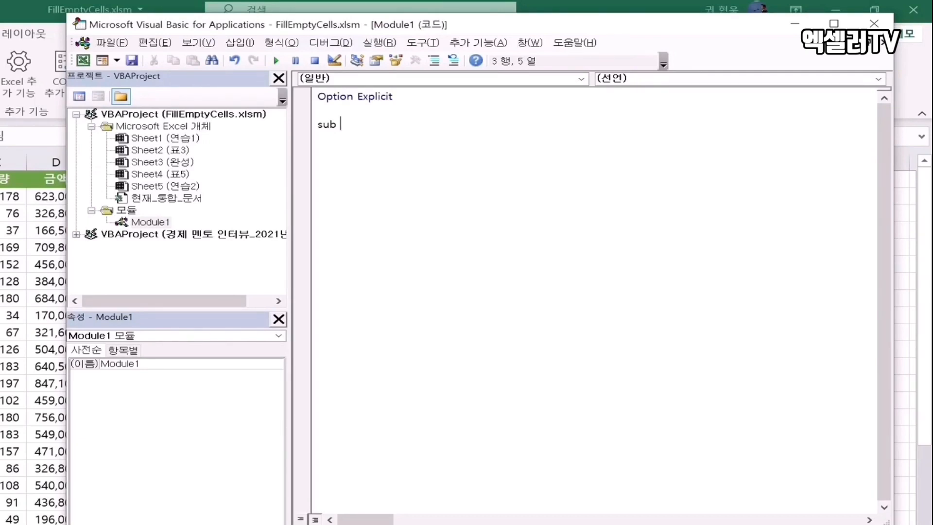
text(FillEmpt)
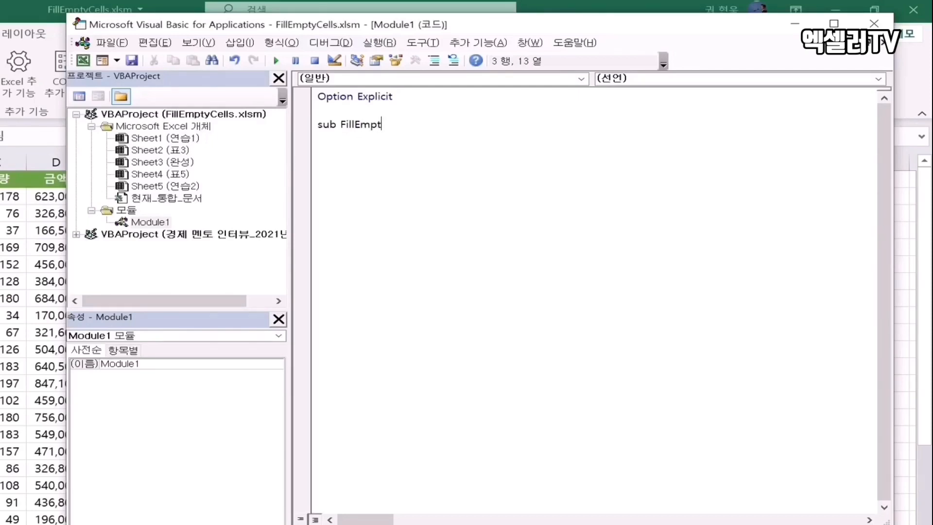
text(yCells)
key(Return)
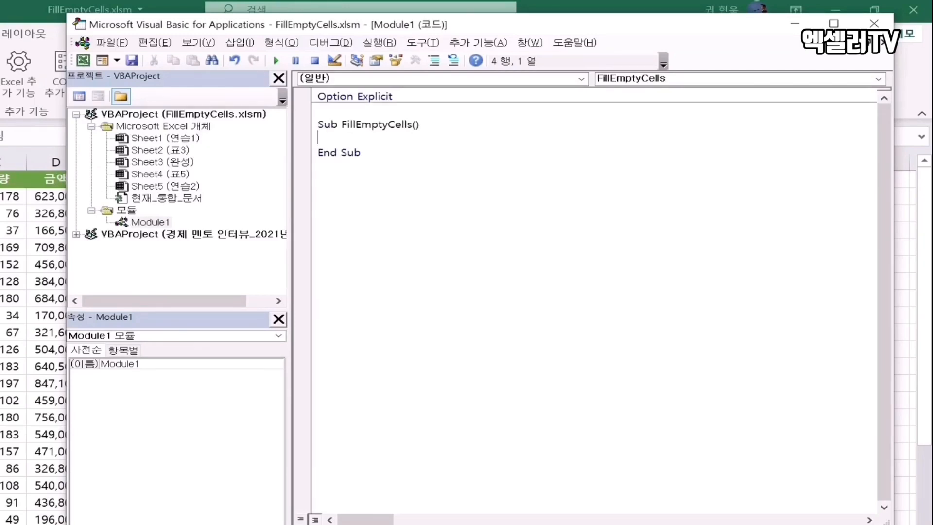
key(Tab)
text(dim rCell as)
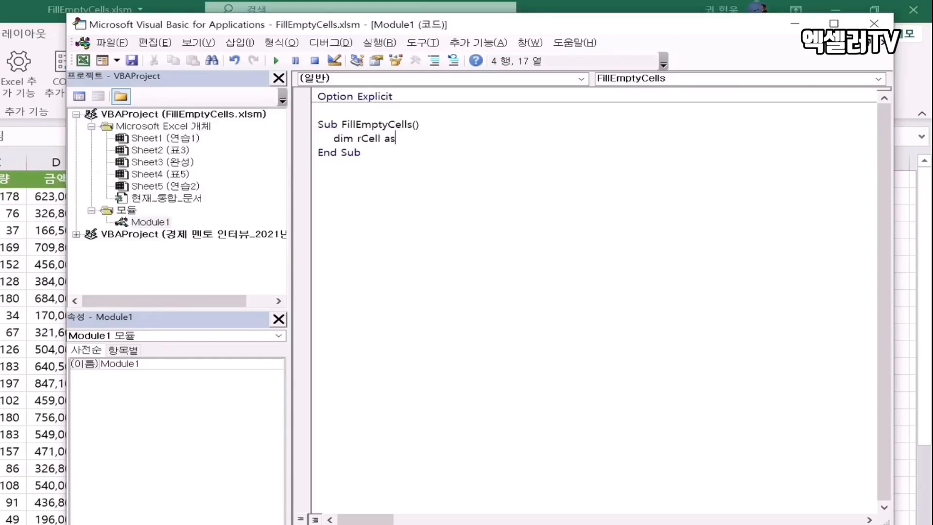
text( range)
key(Return)
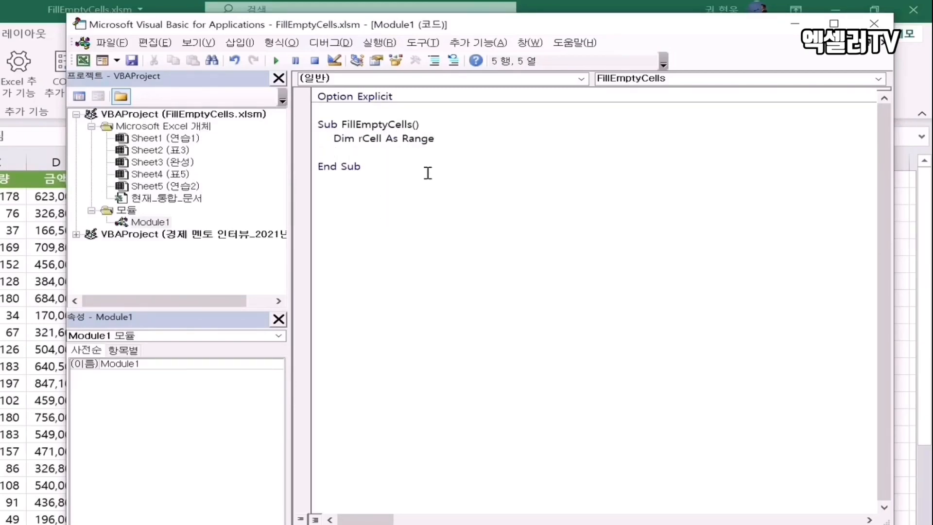
Step: Add a For Each loop that runs rCell through Selection, closed with Next, below the variable declaration
key(Return)
text(for each)
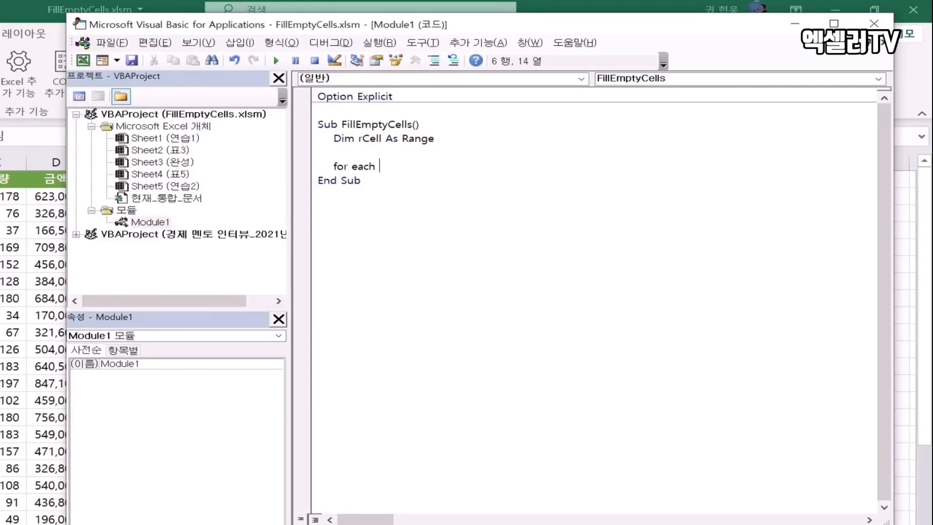
text(rcell in selection)
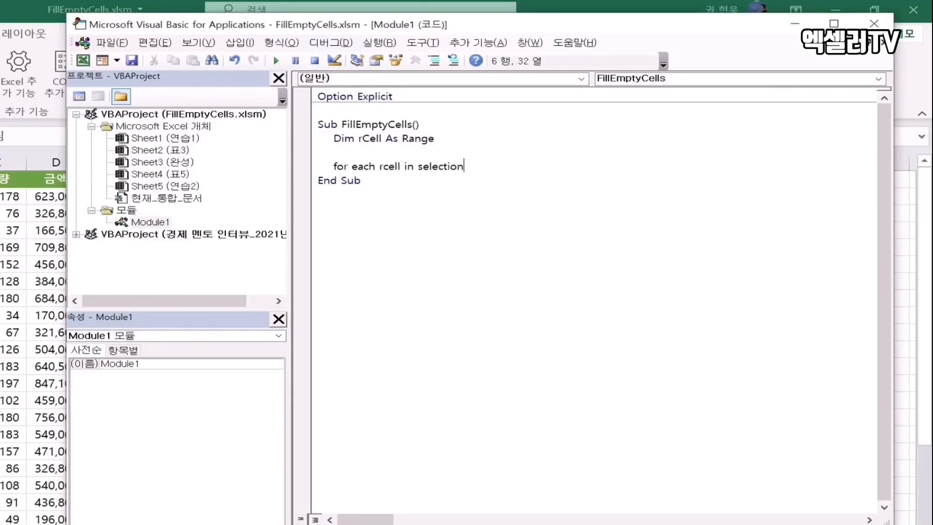
key(Return)
key(Return)
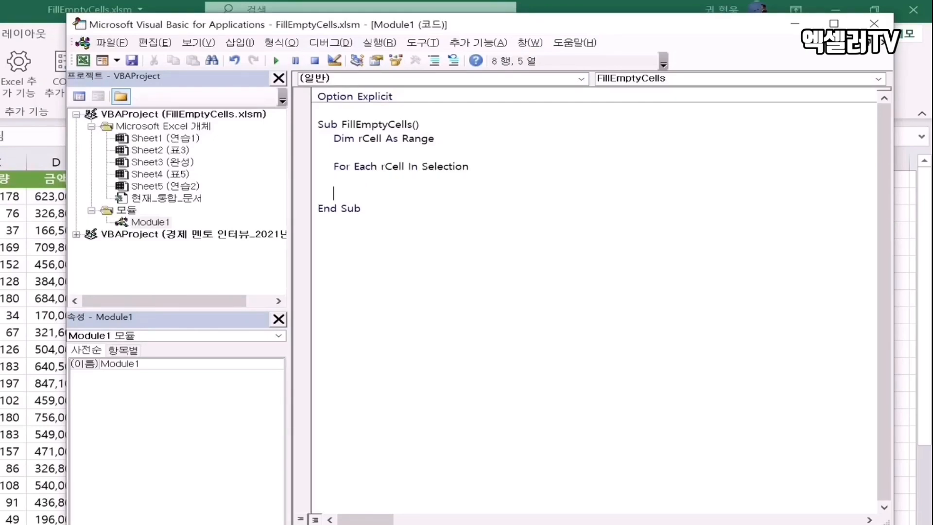
text(next)
key(Up)
key(Tab)
drag(483, 165, 421, 166)
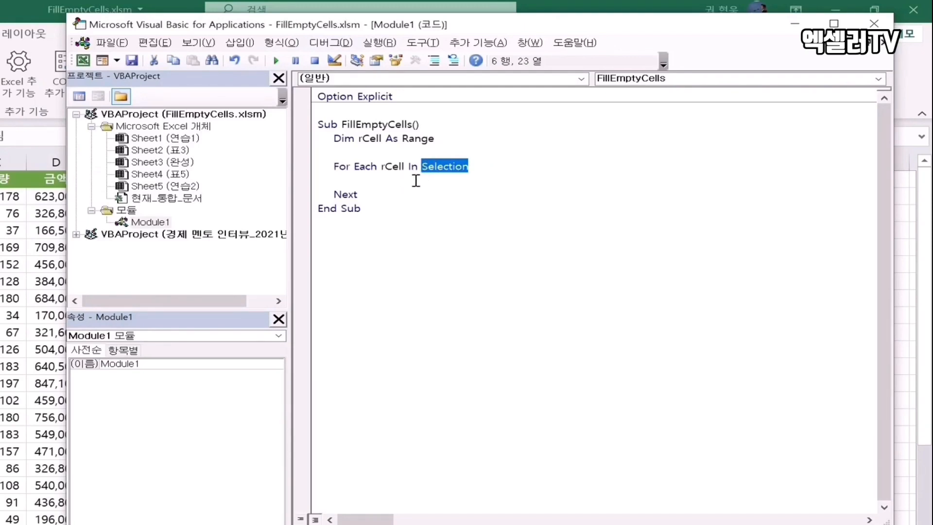
drag(479, 168, 421, 167)
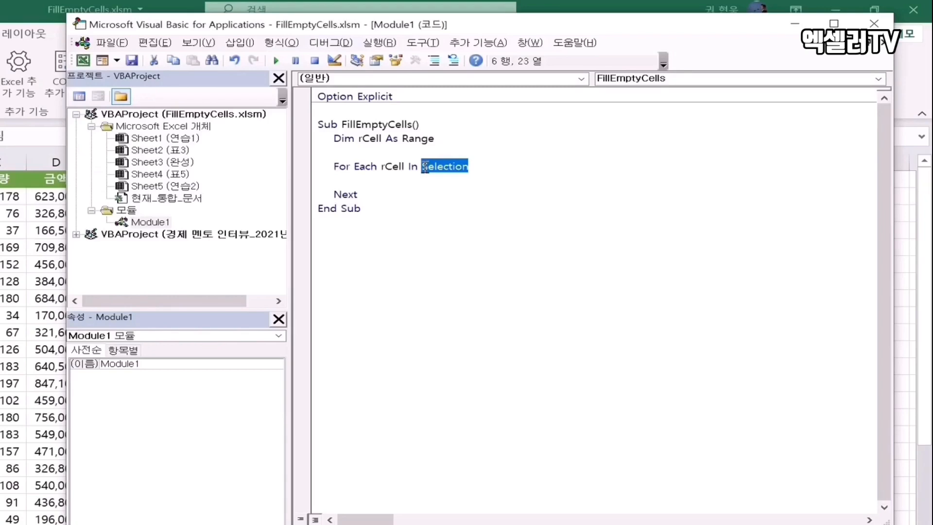
Step: Add an If block inside the loop that tests rCell = "" and closes with End If
click(369, 179)
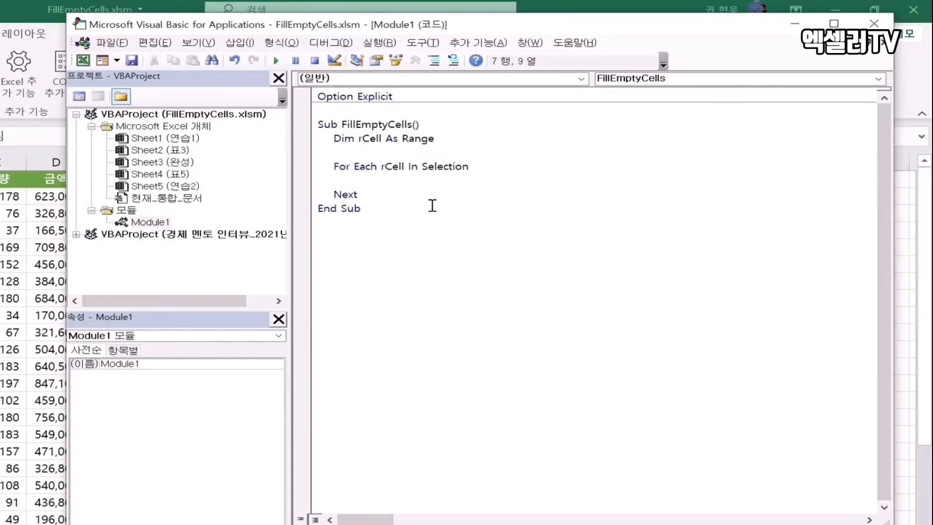
text(if rcell="" then)
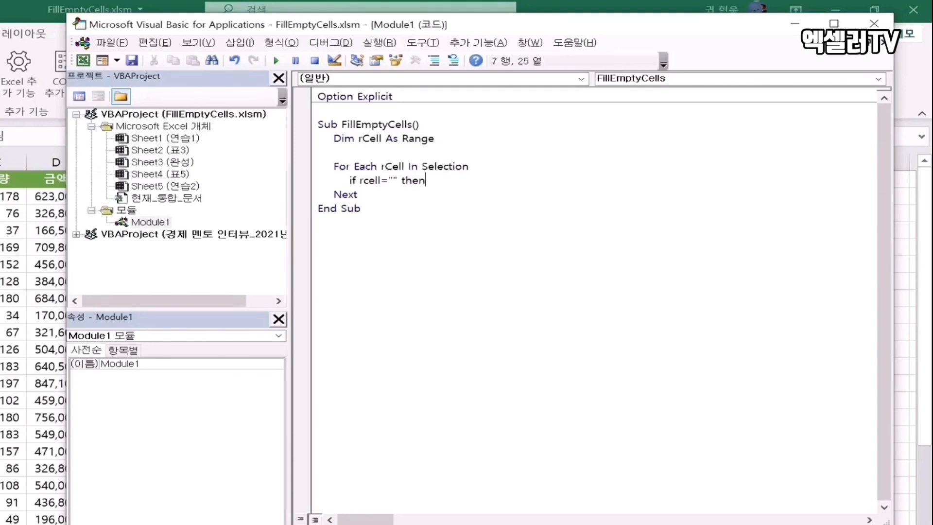
key(Return)
key(Return)
text(end if)
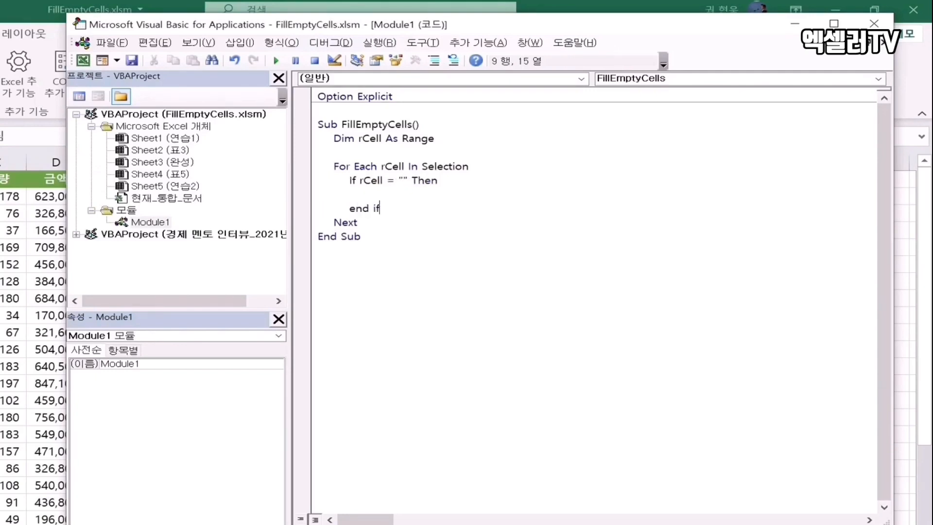
Step: Enter the statement rCell.FillDown, indented inside the If block
key(Up)
key(Tab)
text(rcell)
text(.)
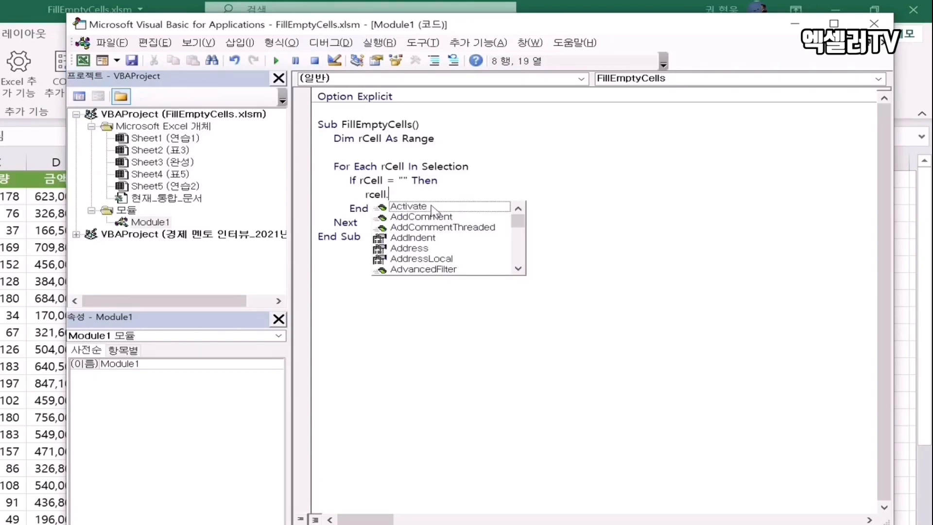
text(filldown)
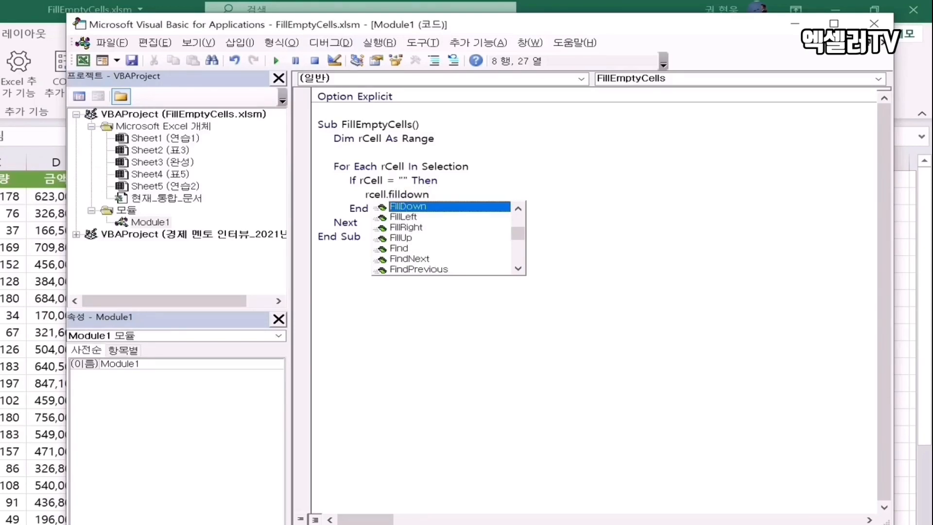
key(Tab)
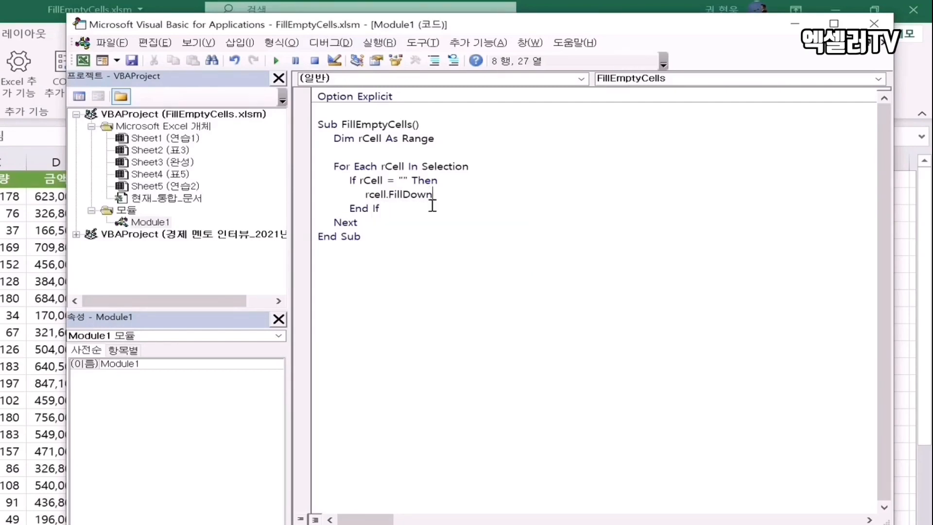
key(Down)
key(Down)
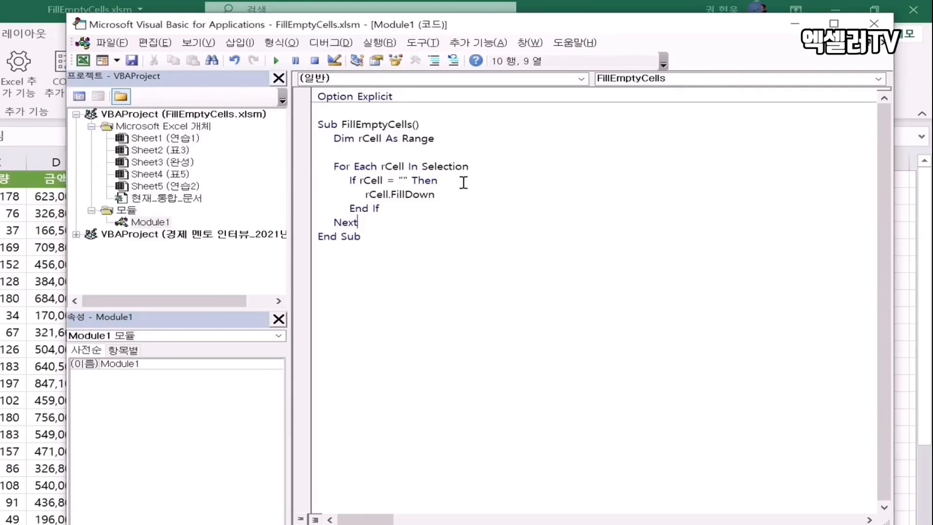
Step: Condense the If block to the single line If rCell = "" Then rCell.FillDown and remove the End If line
drag(380, 208, 316, 209)
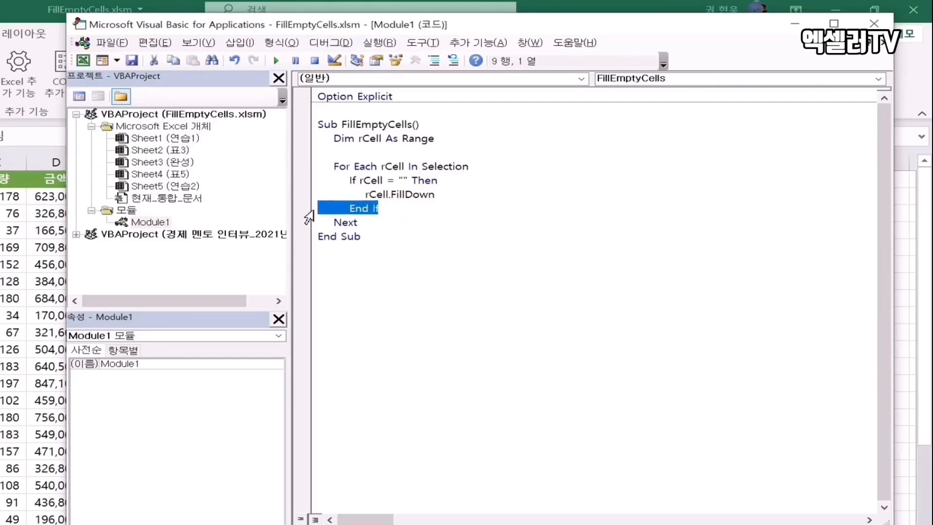
click(451, 181)
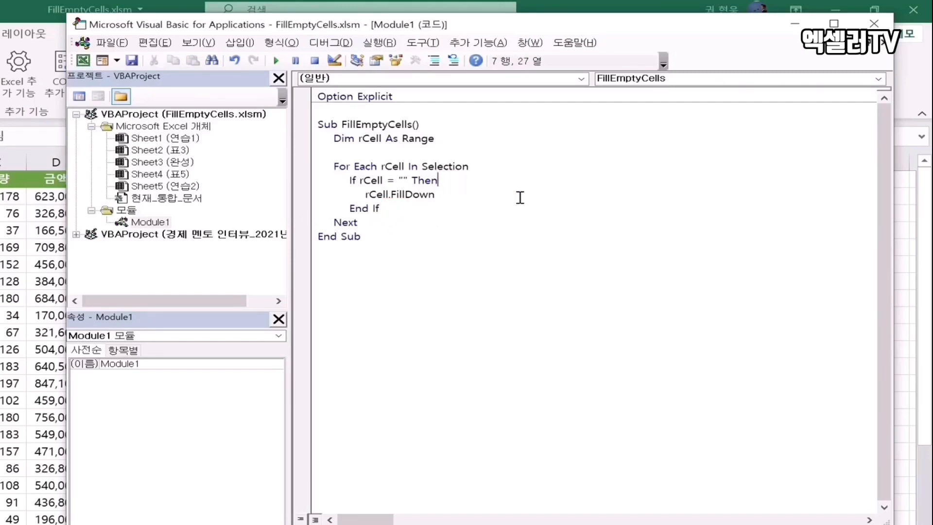
key(Delete)
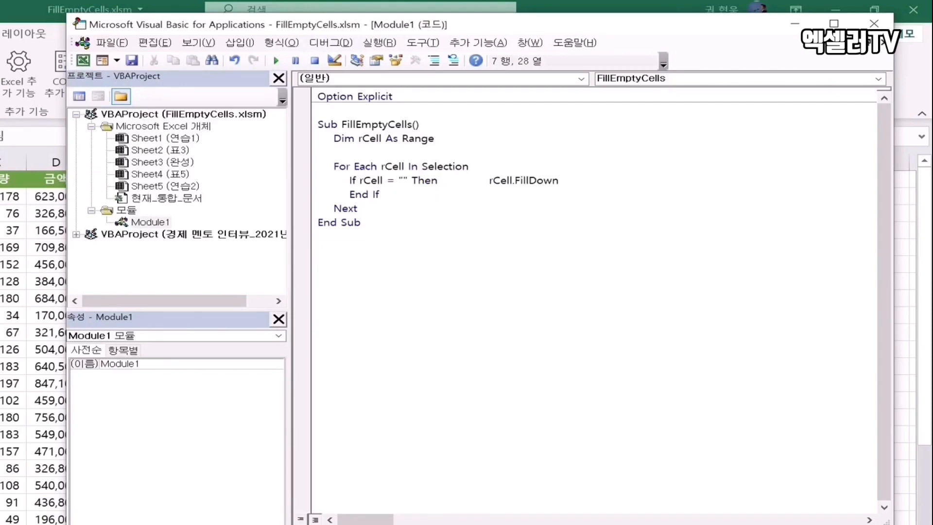
key(Delete)
key(Delete)
key(Delete)
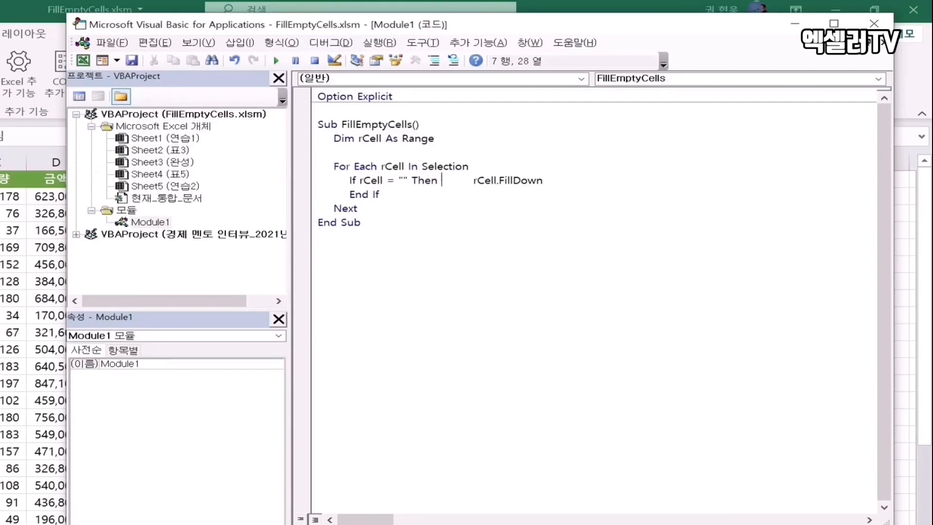
click(558, 184)
key(Right)
key(shift+Down)
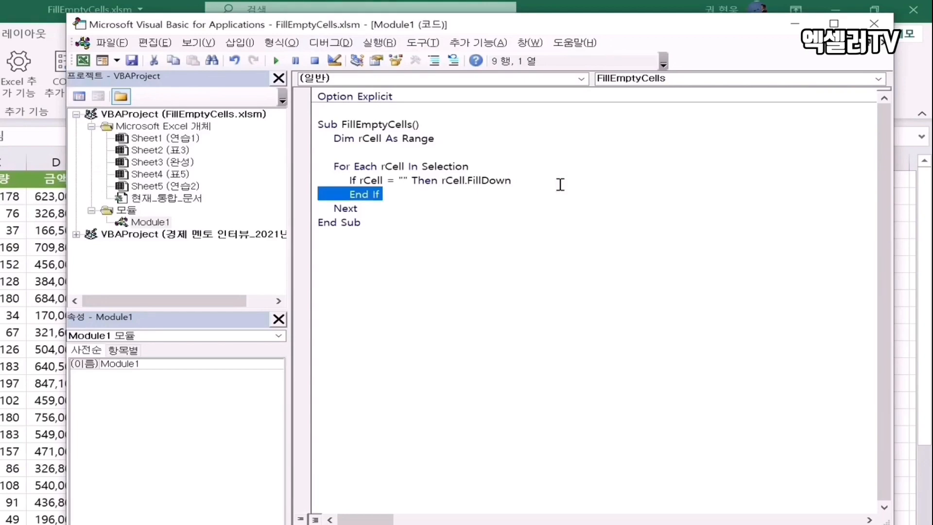
key(Delete)
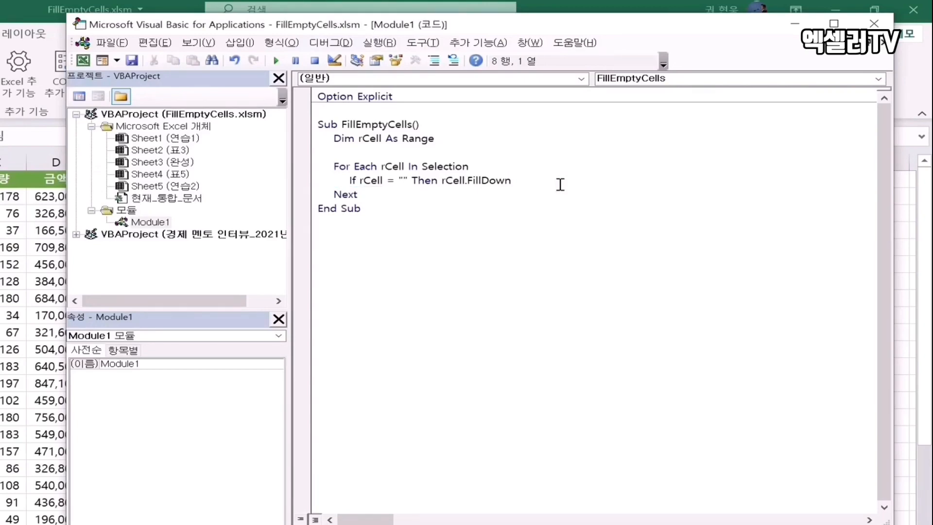
Step: Select A2:A11 on sheet 연습1 and run the FillEmptyCells macro from the Visual Basic editor on that selection
click(383, 206)
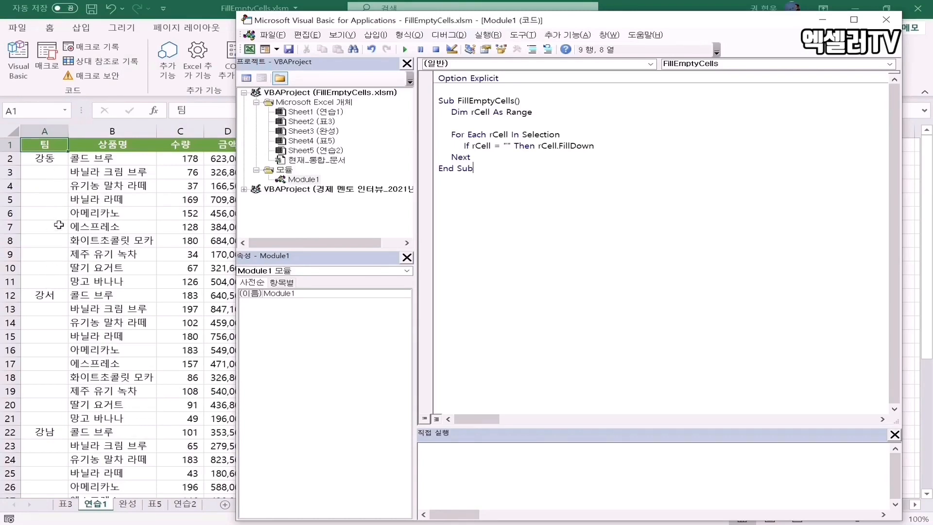
drag(49, 160, 59, 278)
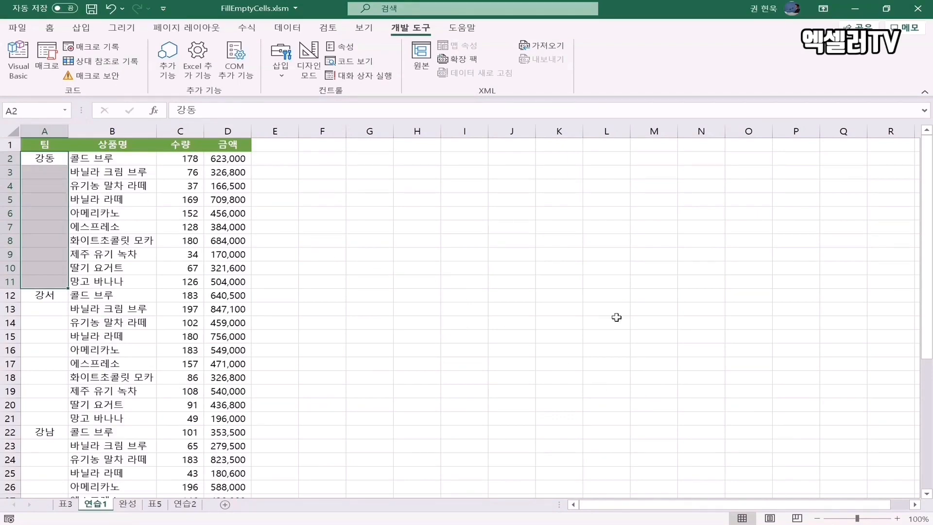
key(alt+F11)
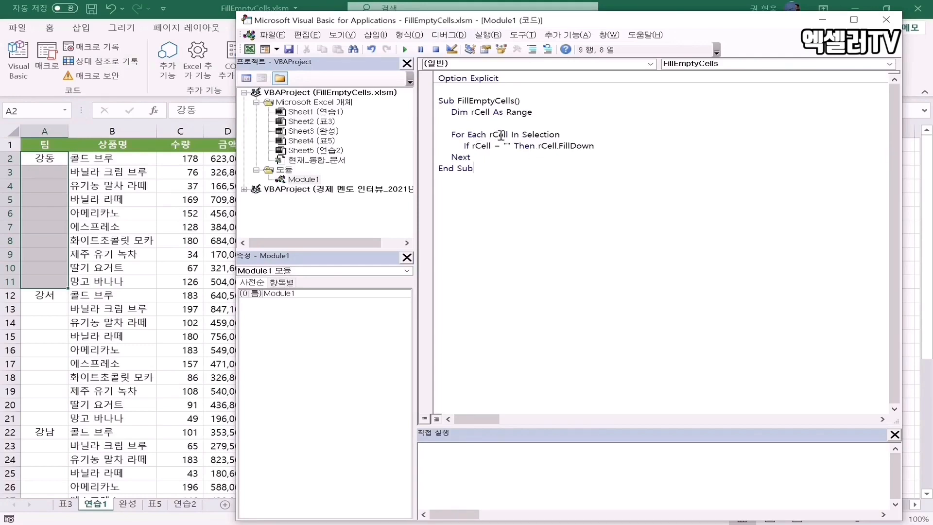
drag(522, 135, 562, 135)
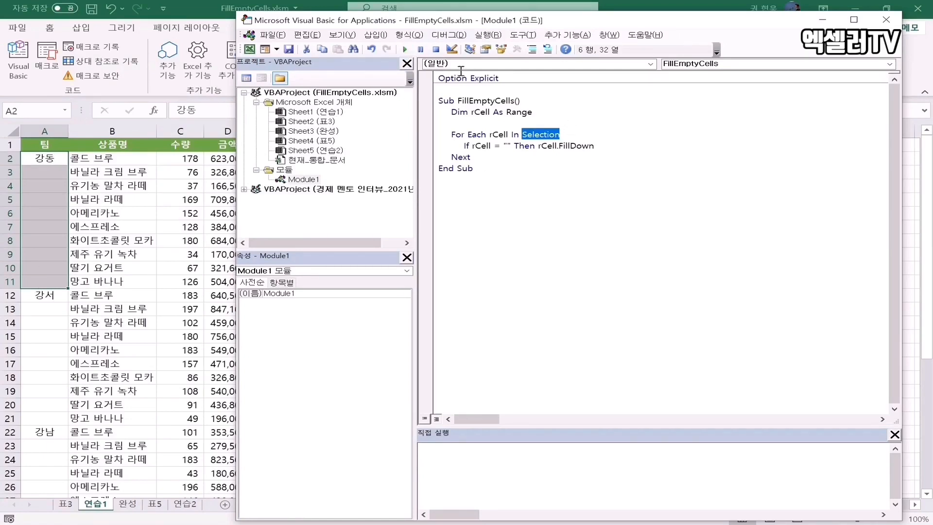
click(406, 50)
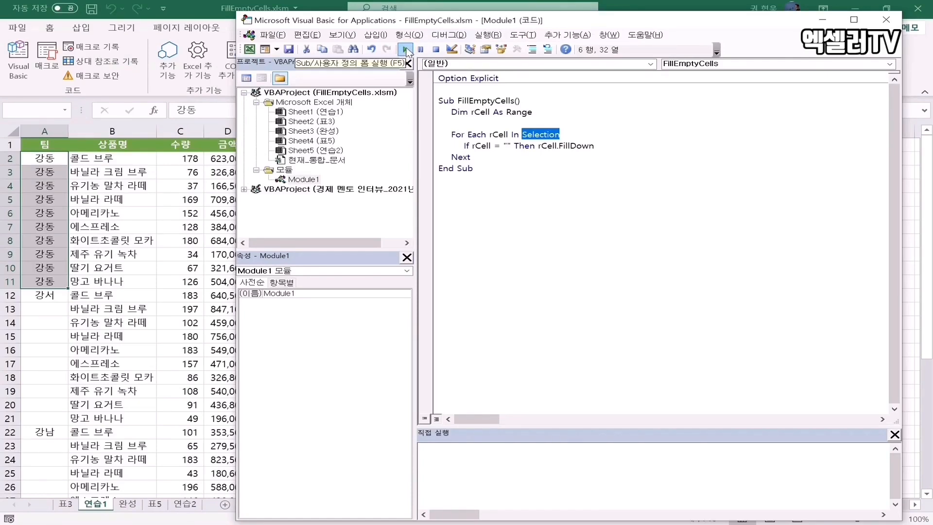
Step: Select A12:A41 and run FillEmptyCells from the Visual Basic editor, checking the team column down to its last row
drag(51, 294, 63, 486)
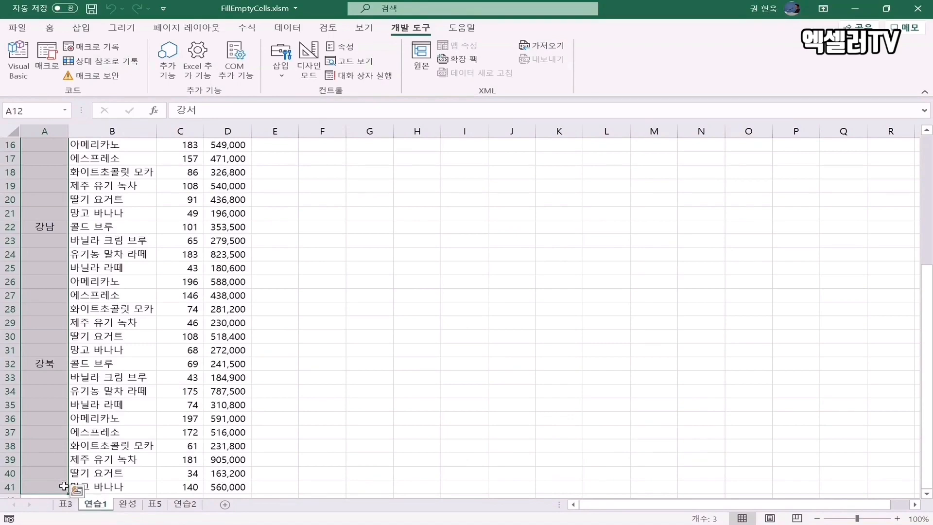
scroll(170, 413, up, 5)
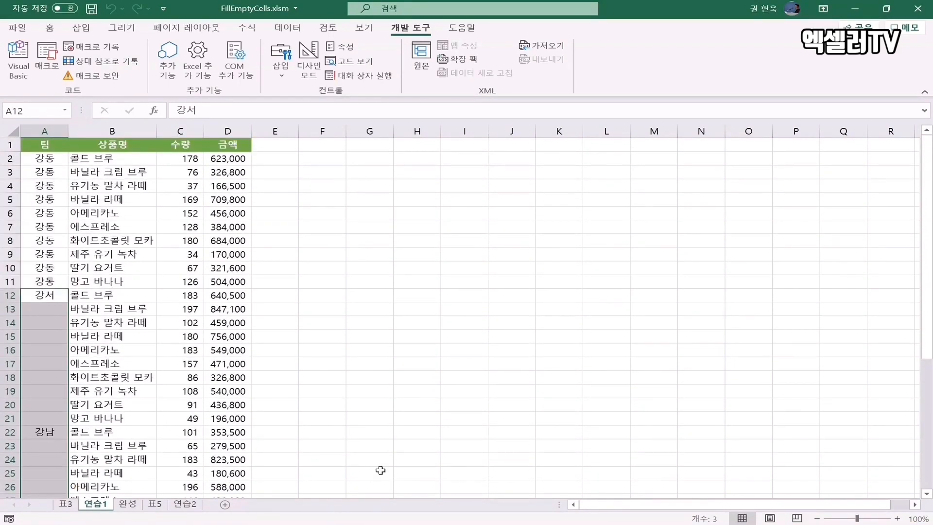
key(alt+F11)
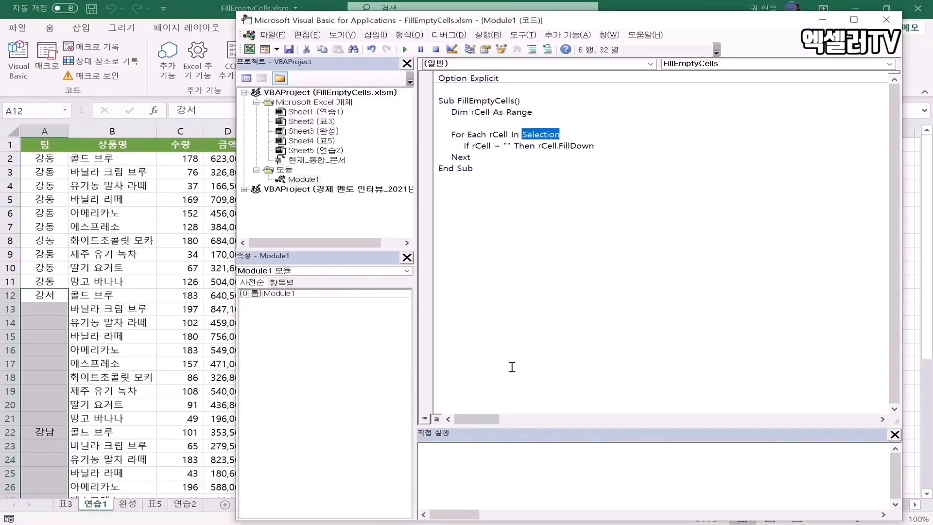
click(493, 136)
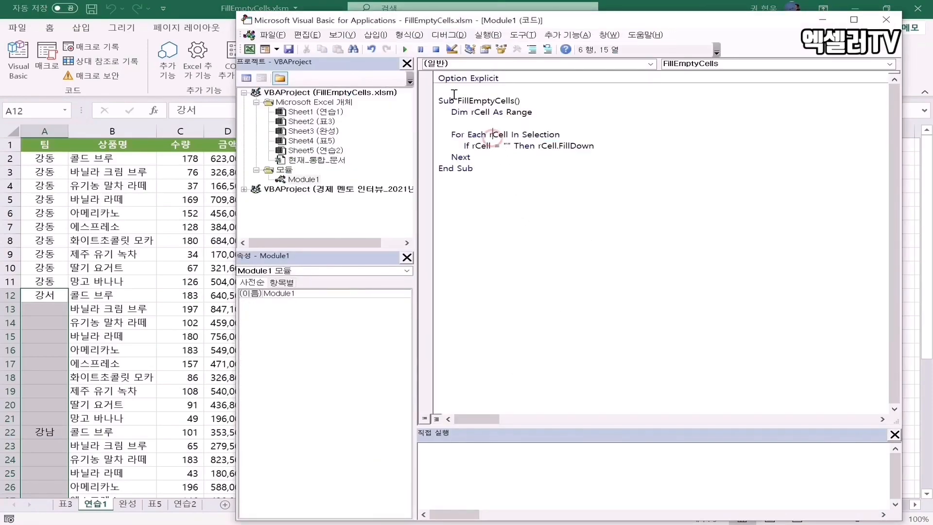
click(405, 50)
scroll(100, 261, down, 4)
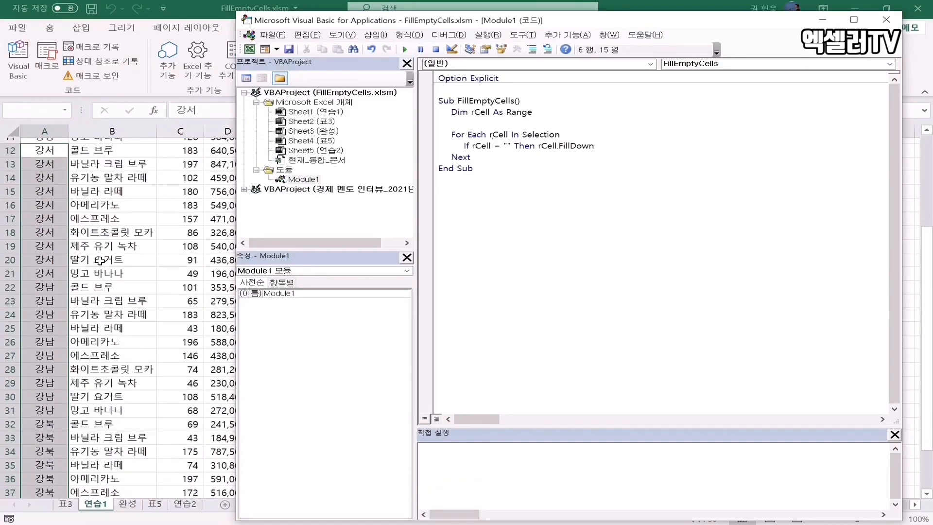
scroll(99, 261, down, 2)
scroll(100, 261, up, 6)
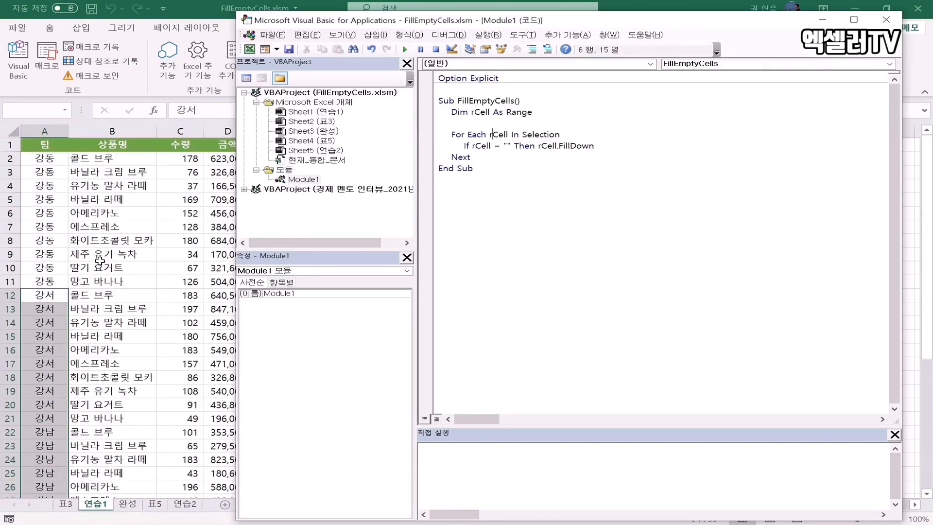
Step: Clear the repeated team names in A3:A11, A13:A21, A23:A31 and A33:A41, keeping only each group's first cell
click(58, 180)
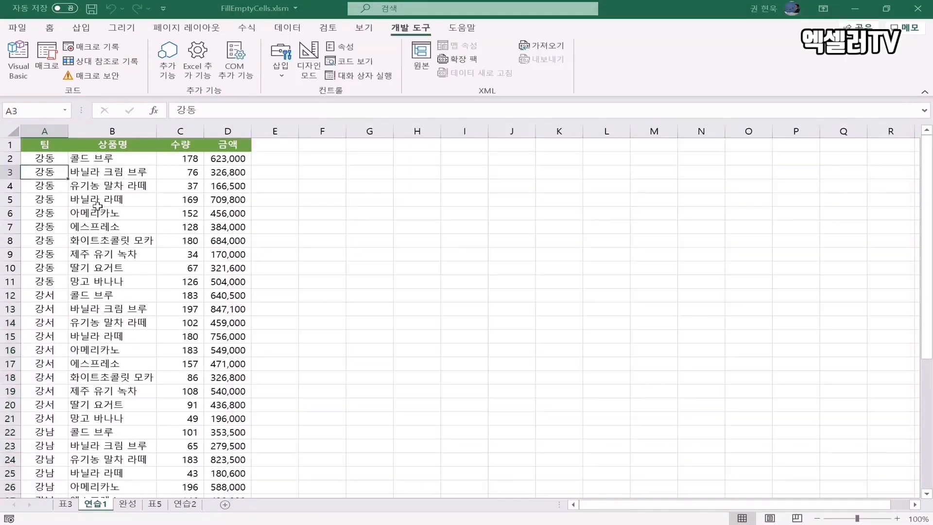
drag(55, 176, 42, 423)
key(Delete)
key(Delete)
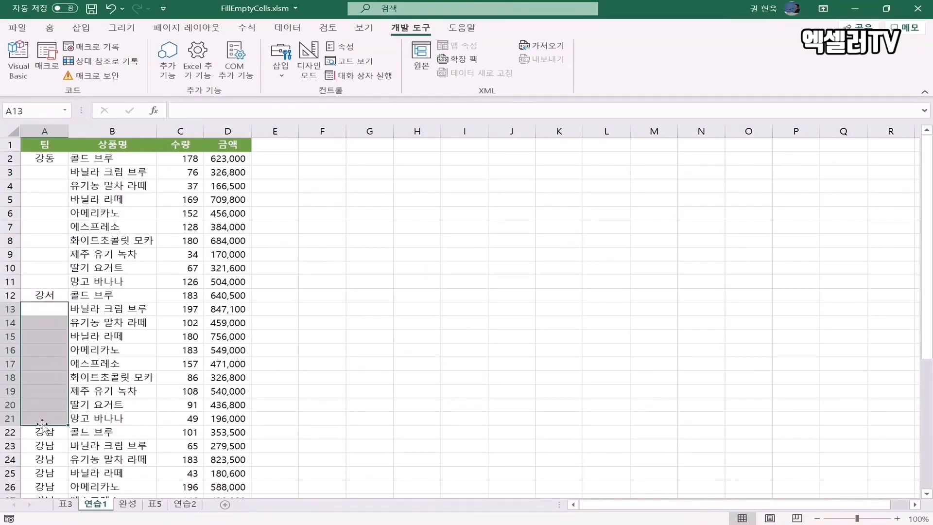
scroll(42, 424, down, 2)
drag(45, 363, 39, 474)
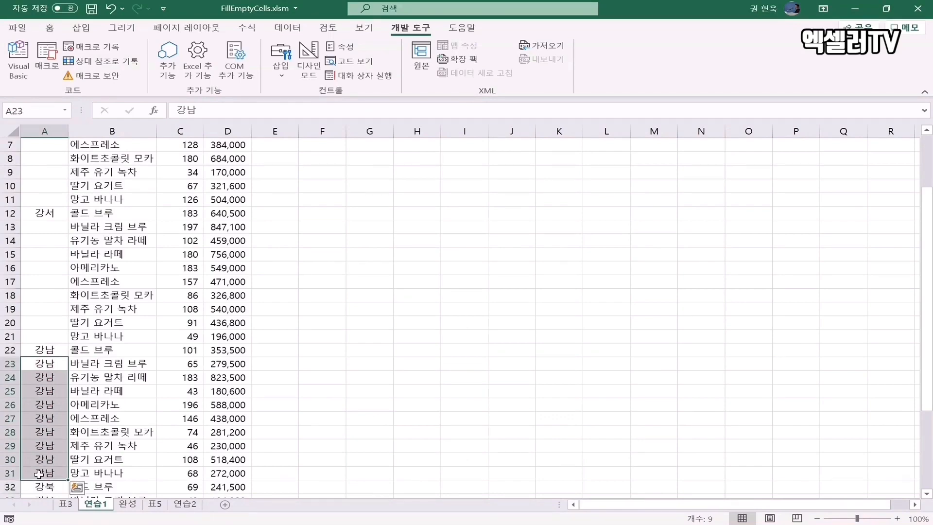
key(Delete)
scroll(39, 466, down, 3)
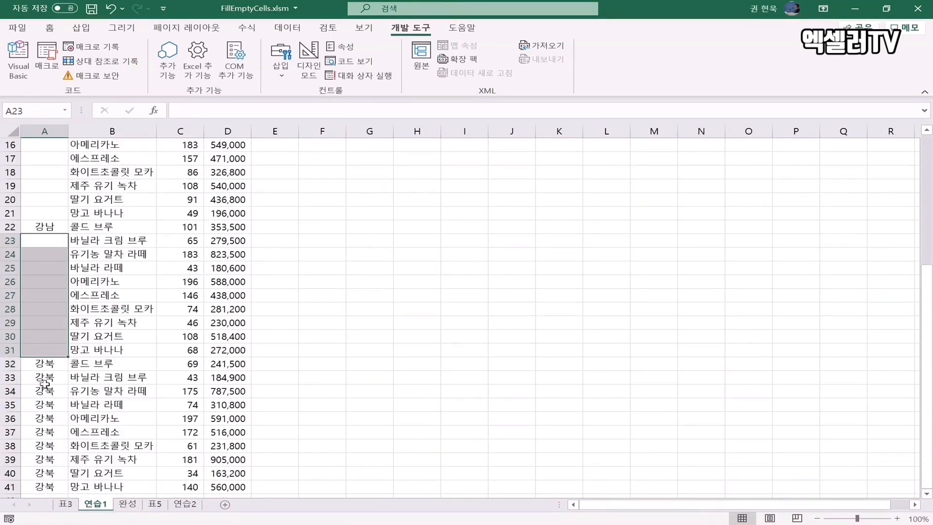
drag(45, 382, 50, 442)
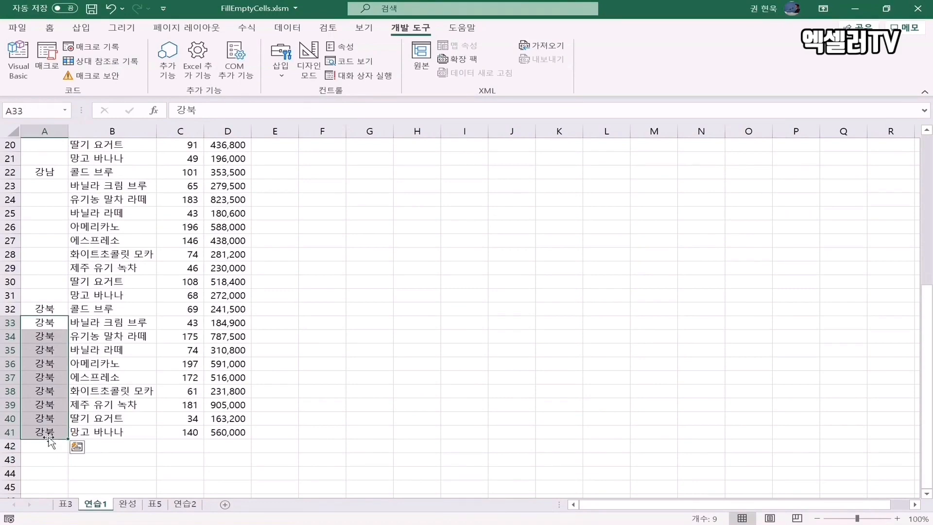
key(Delete)
scroll(156, 343, up, 7)
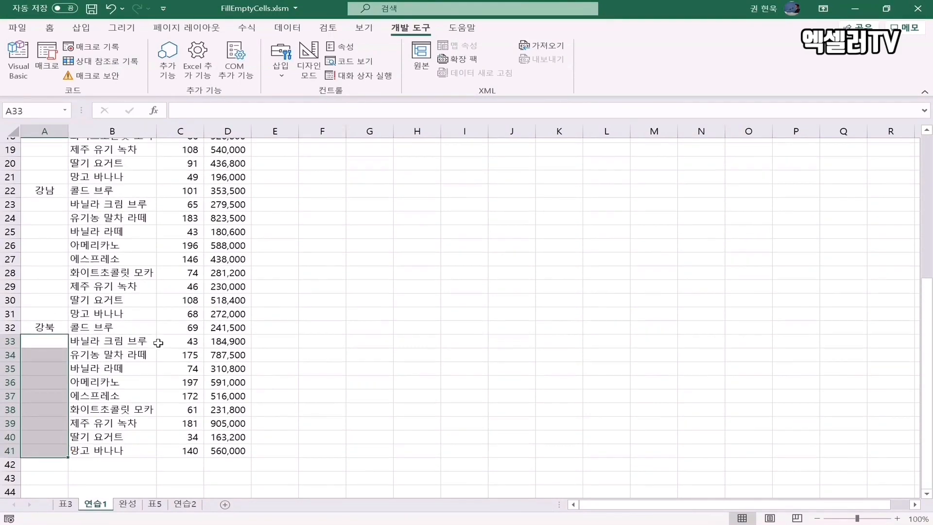
click(61, 147)
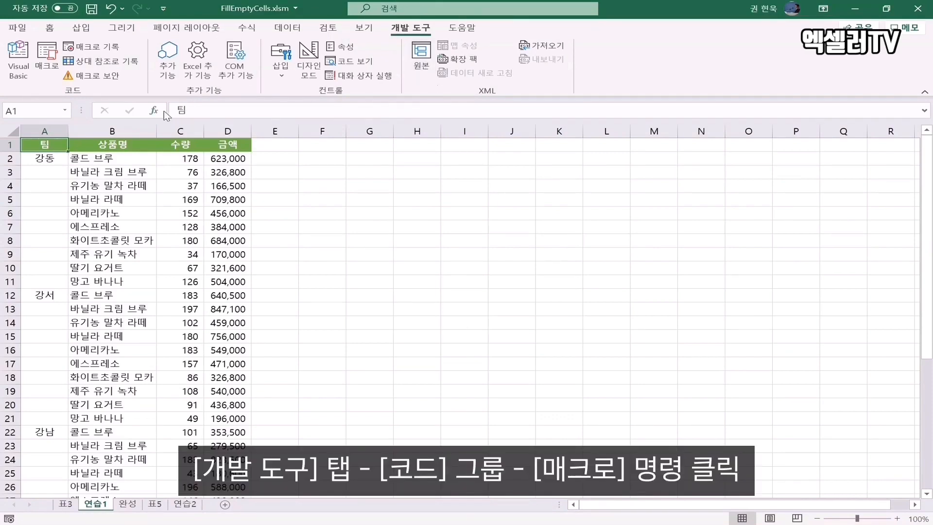
Step: Assign Ctrl+F as the shortcut key of the FillEmptyCells macro in its macro options
click(47, 53)
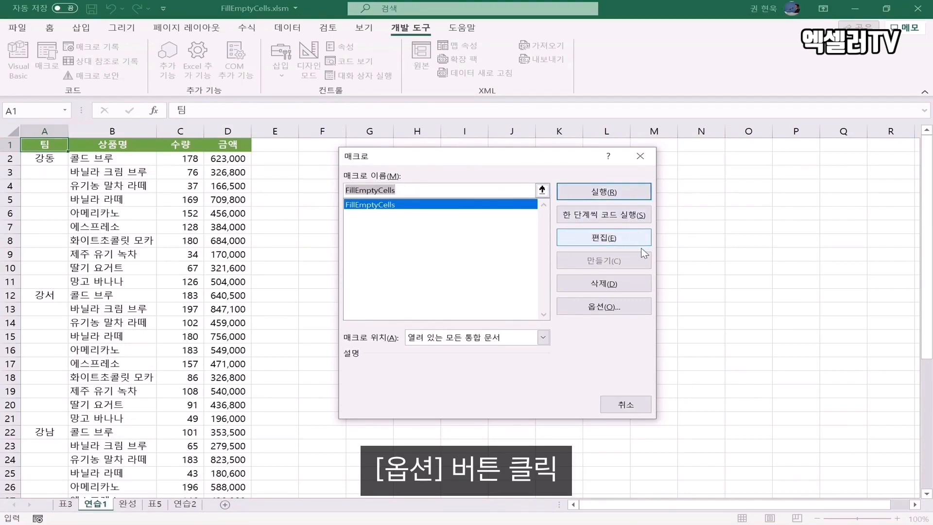
click(634, 309)
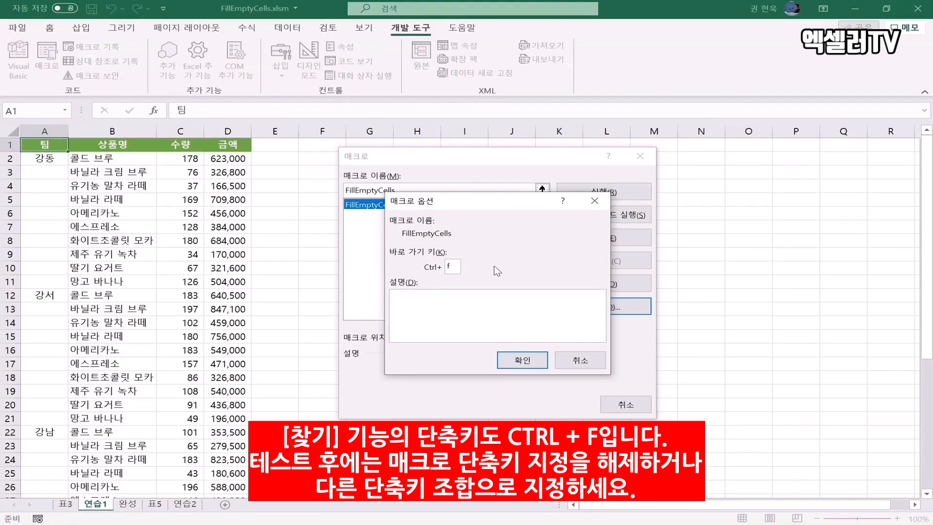
click(523, 359)
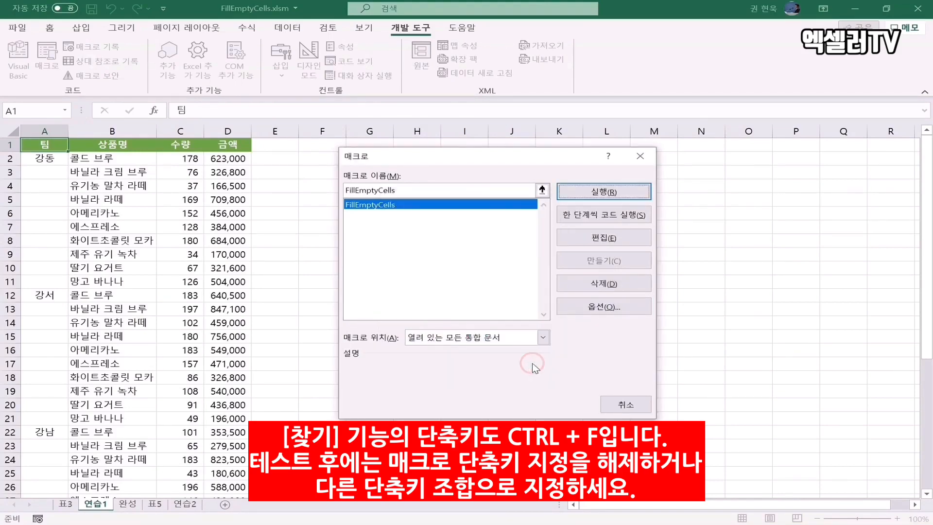
click(628, 406)
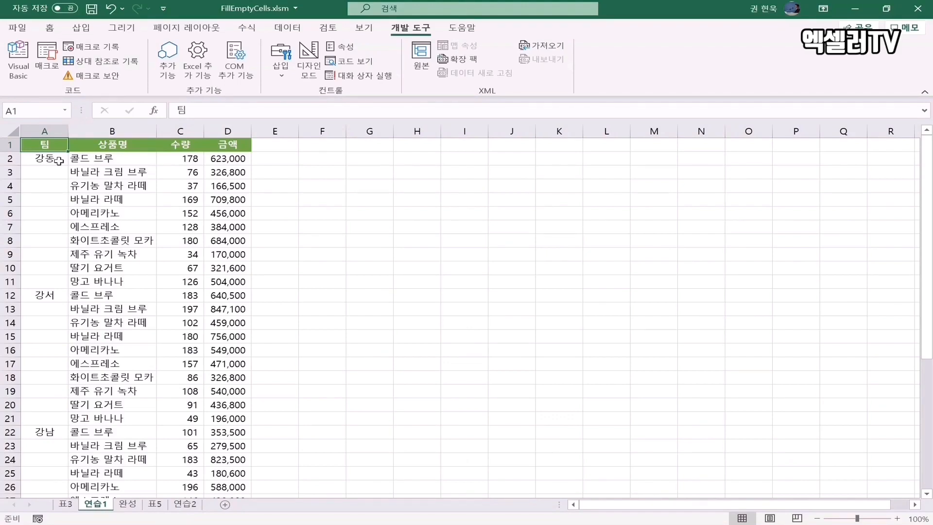
Step: Fill the blank team cells in A2:A11 and in A12:A41 by running FillEmptyCells with its assigned shortcut
drag(59, 161, 66, 281)
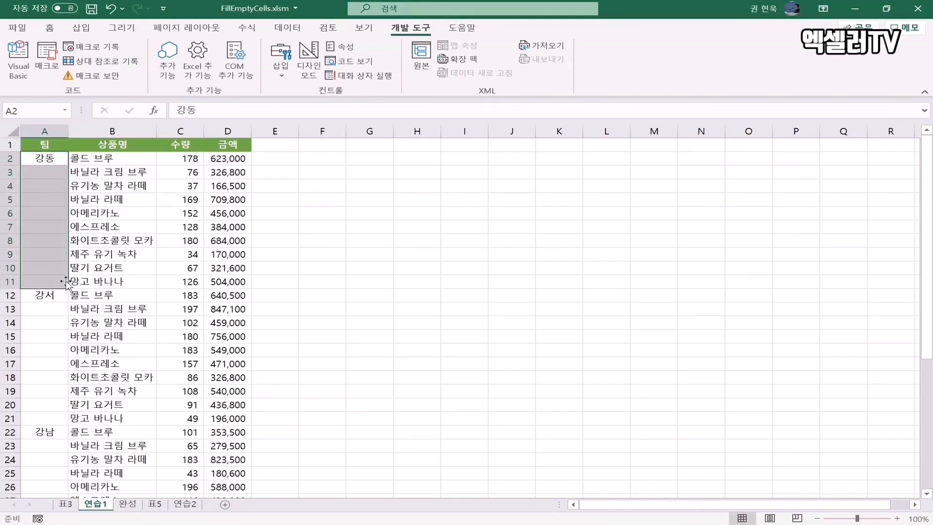
key(ctrl+shift+f)
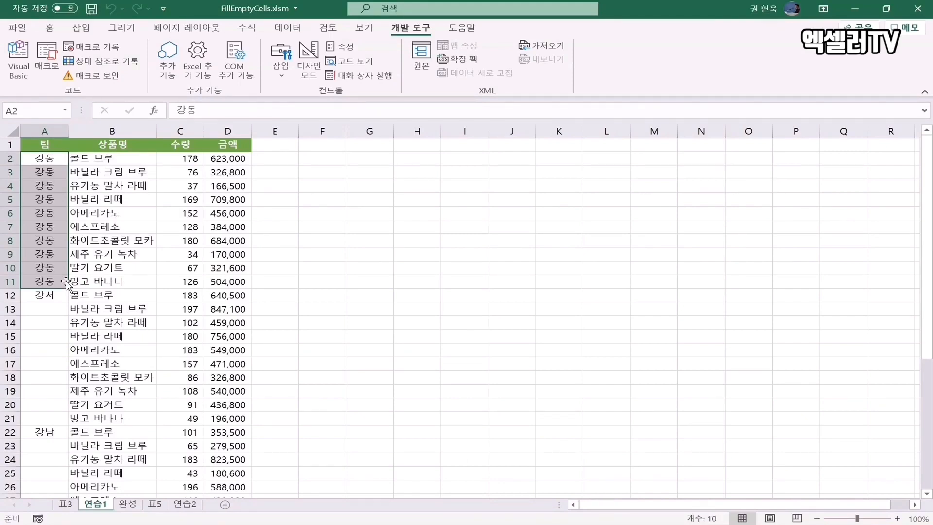
click(41, 295)
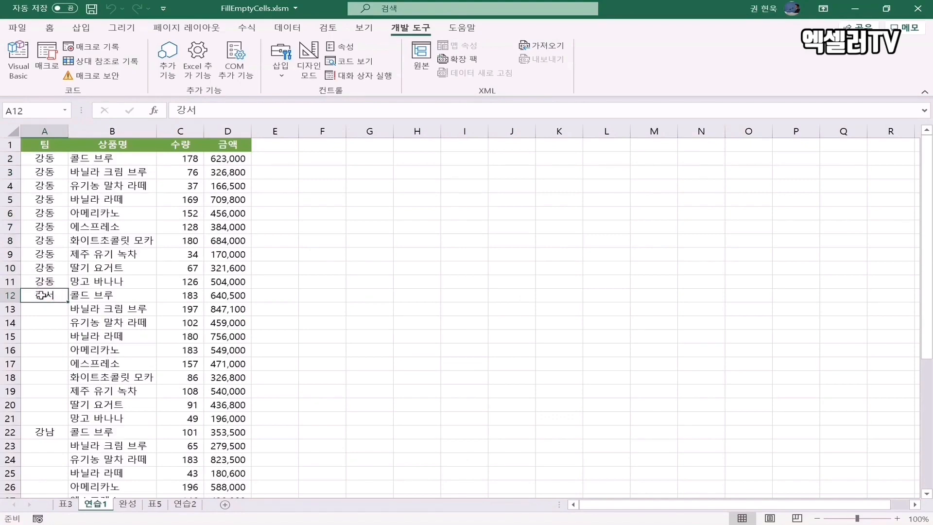
drag(41, 295, 48, 457)
scroll(435, 345, up, 4)
scroll(435, 345, up, 2)
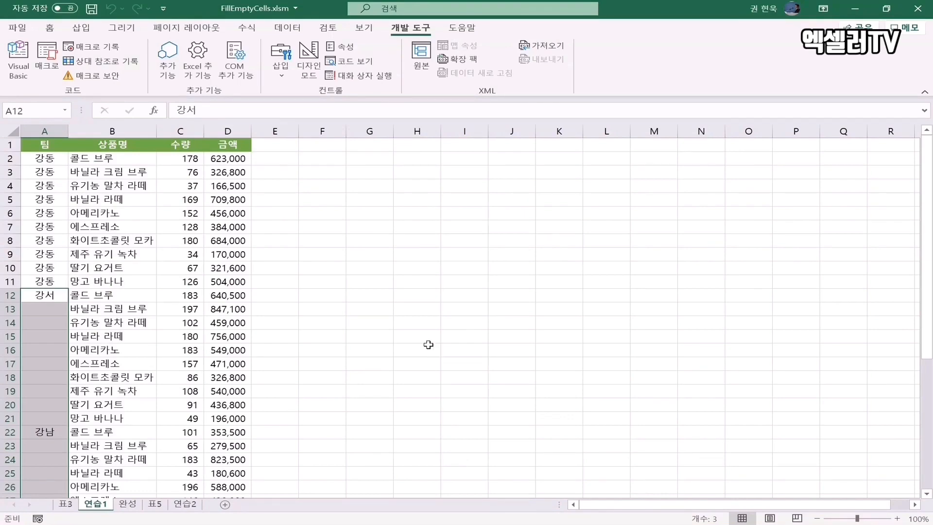
key(ctrl+shift+f)
scroll(428, 344, down, 6)
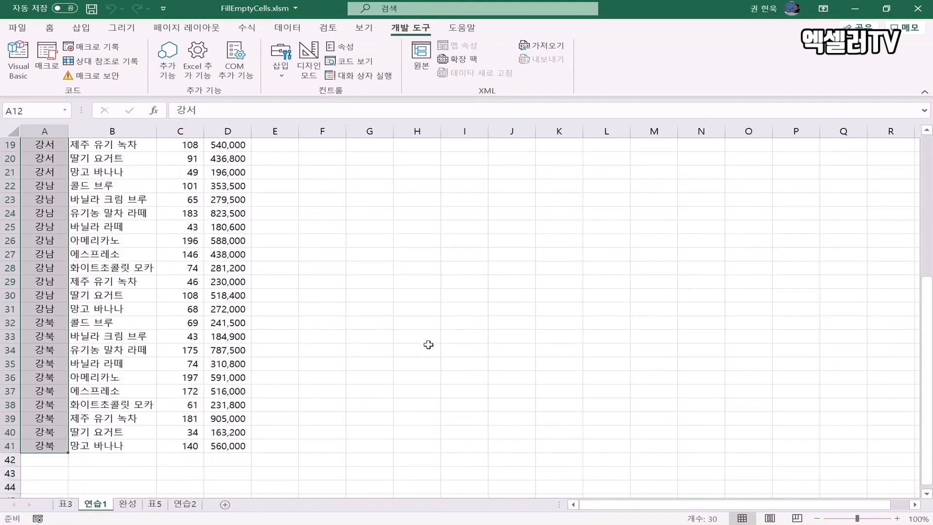
scroll(428, 344, up, 6)
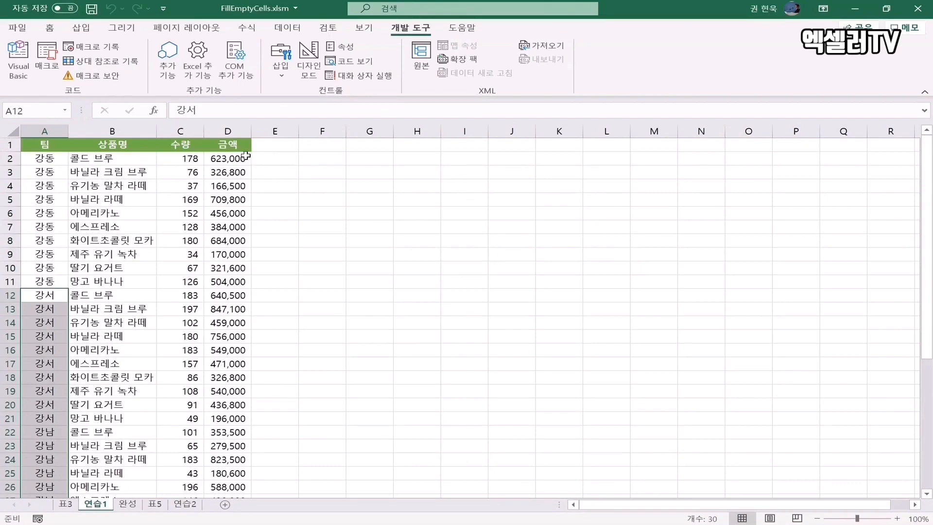
Step: Deselect the filled range and bring the FillEmptyCells code back up in the Visual Basic editor
click(233, 146)
key(alt+F11)
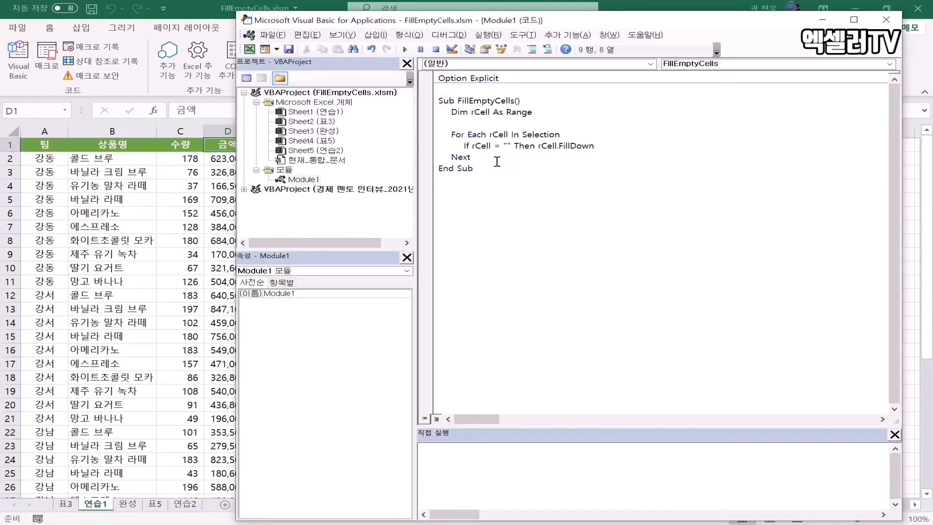